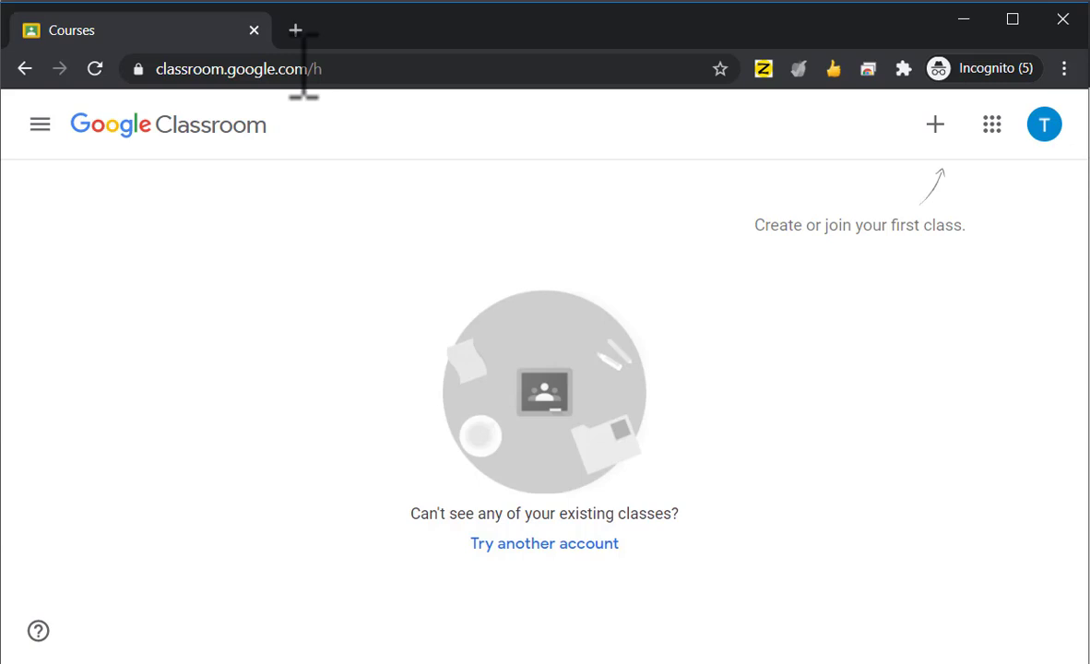
Check which Google account is signed in to Classroom.
left_click(1044, 127)
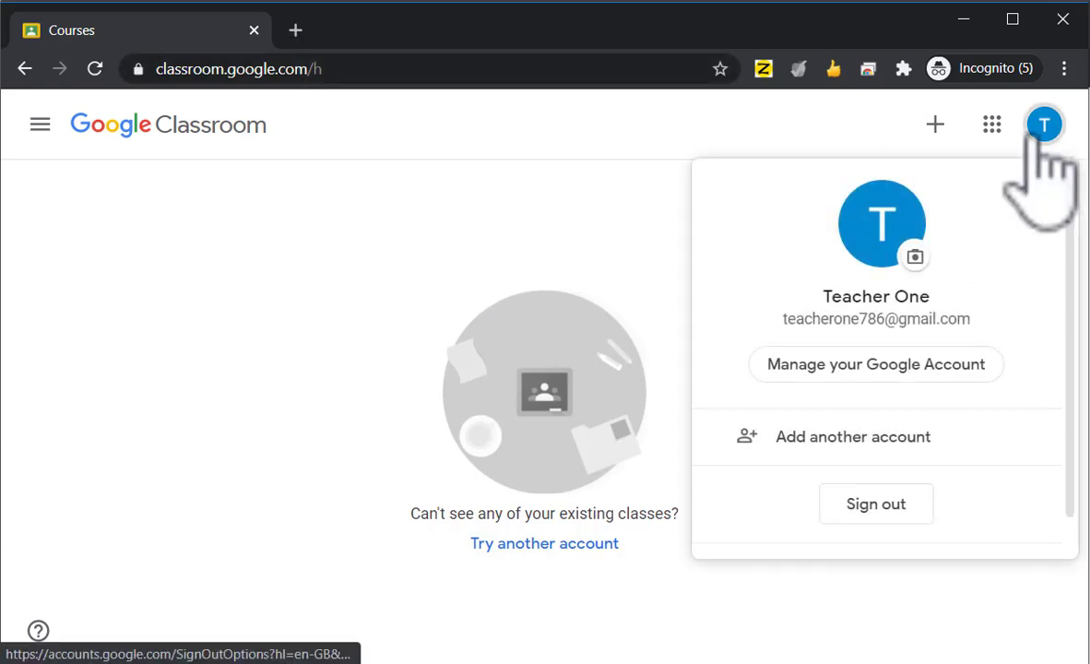
left_click(606, 207)
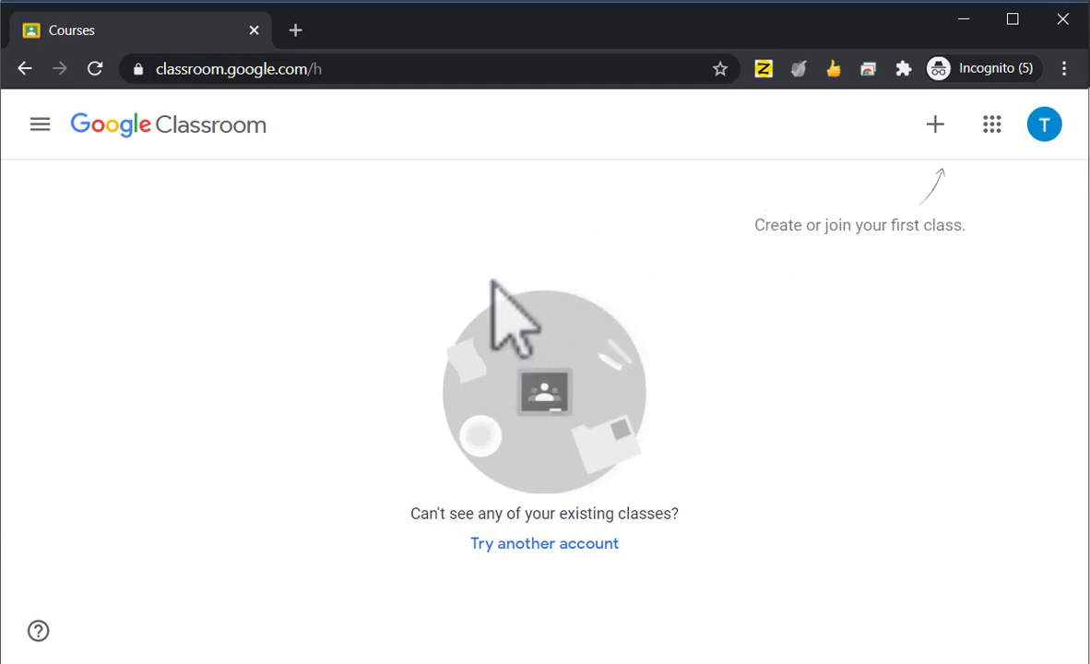
Start creating a class and accept the notice about not using Classroom at a school or university with students.
left_click(934, 130)
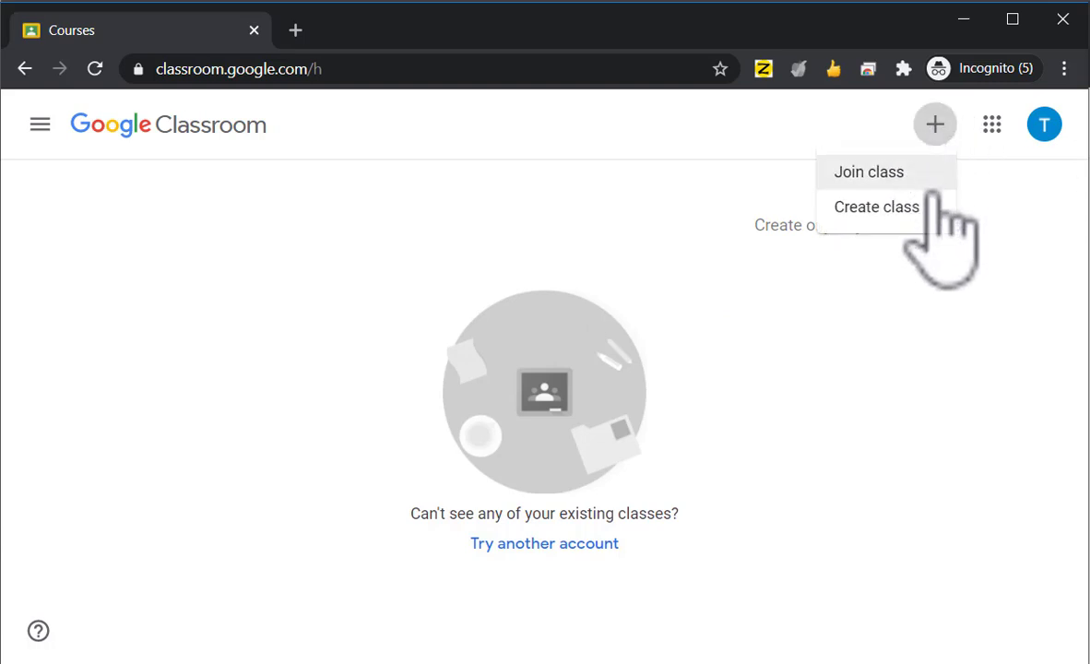
left_click(920, 212)
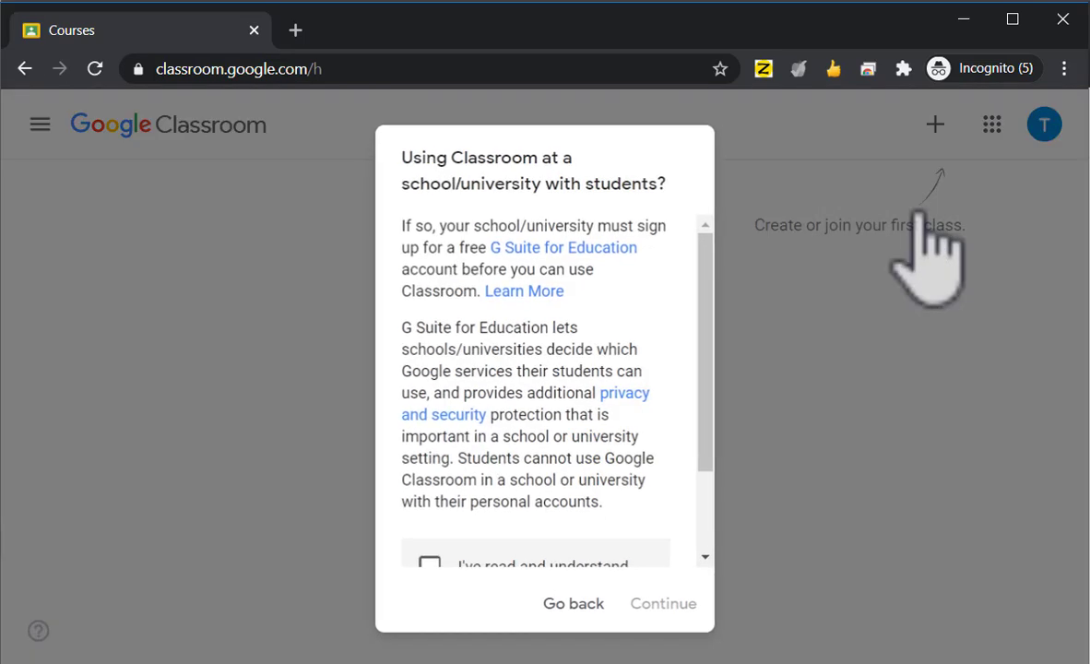
left_click_drag(705, 249, 705, 295)
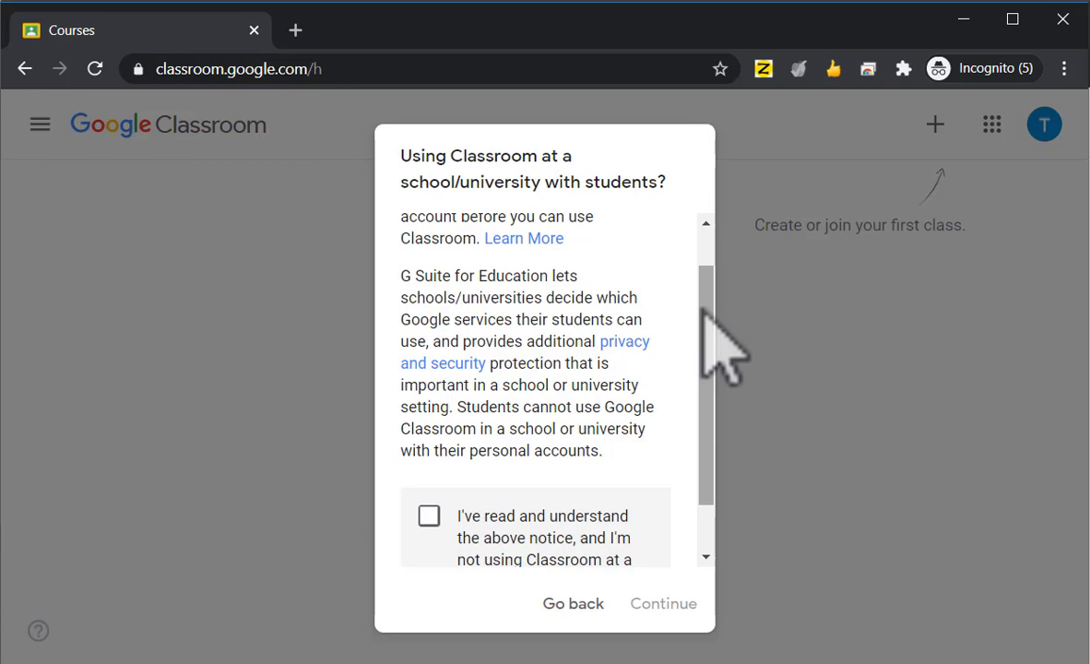
left_click(429, 518)
scroll(705, 389, "down", 1)
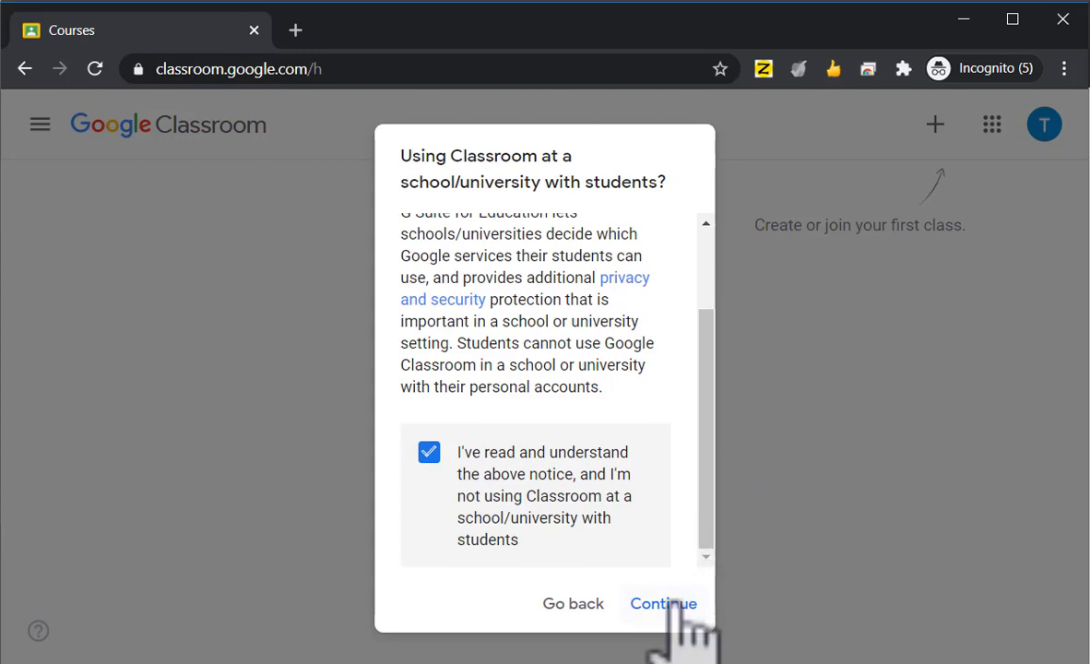
left_click(676, 605)
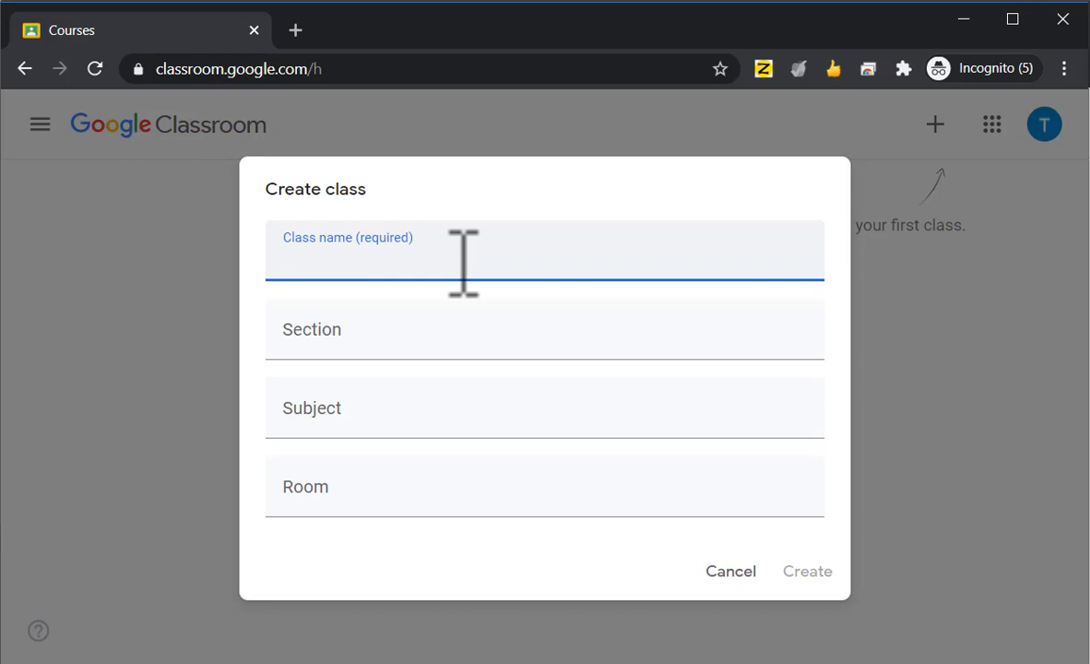
Enter "My Name - My Course" as the name of the class.
type("My name")
key("Left")
key("Left")
key("Left")
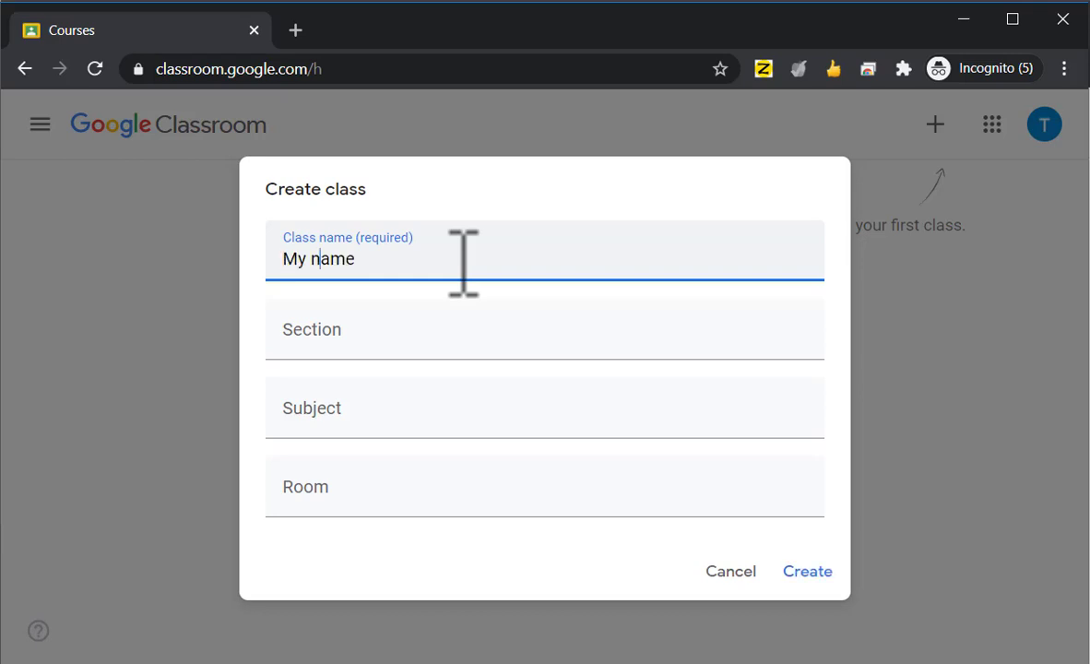
key("shift+Left")
type("N")
key("End")
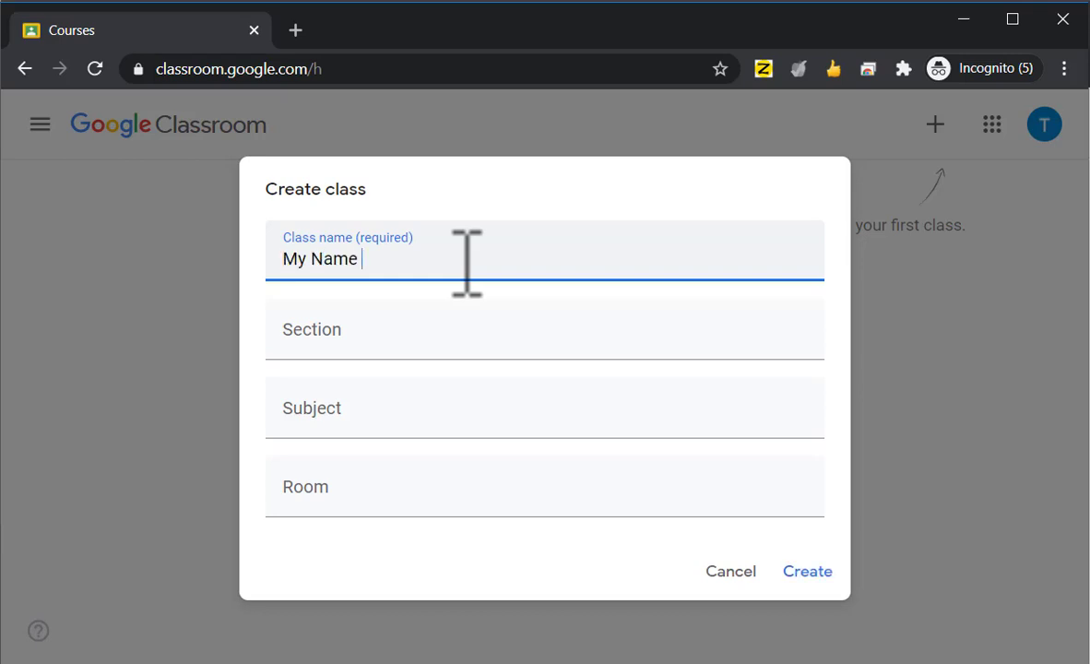
type("- My Course")
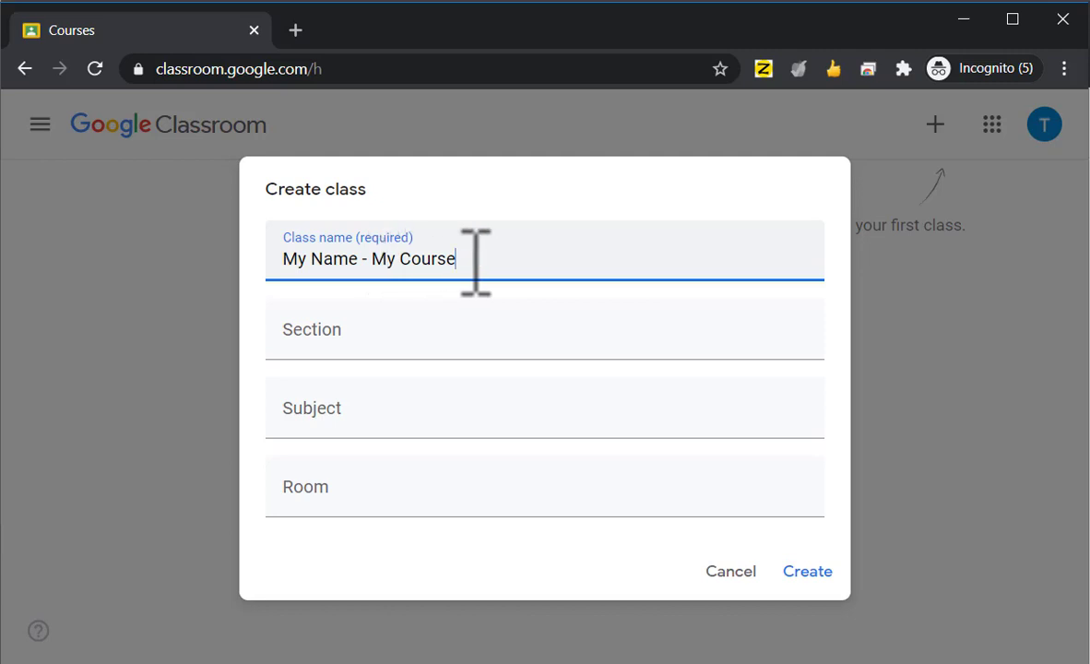
left_click_drag(476, 262, 296, 263)
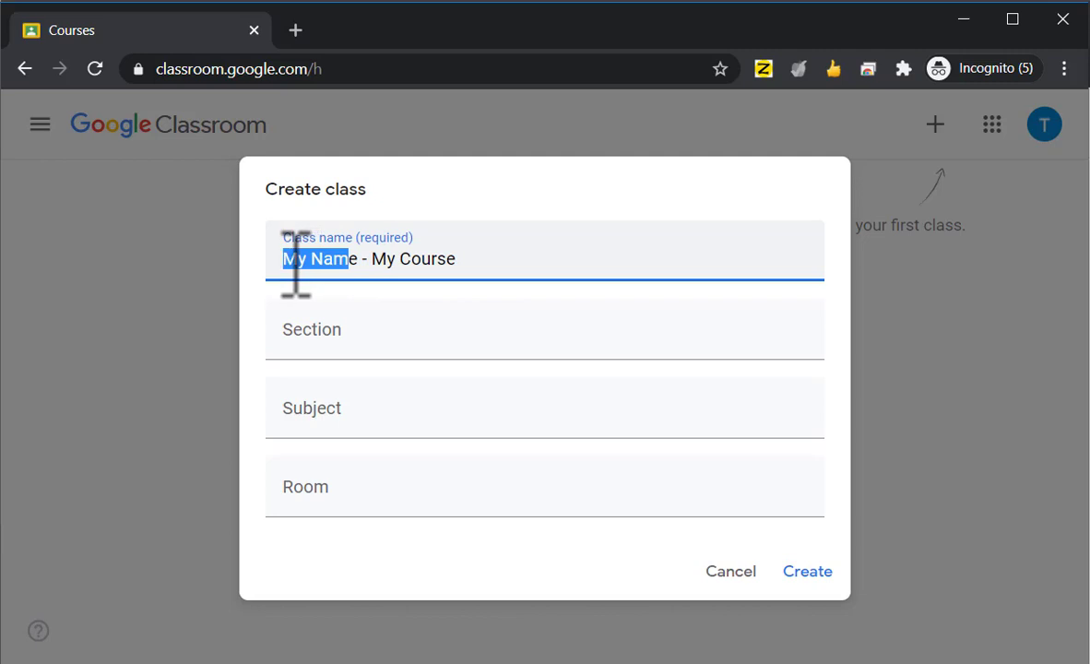
left_click(474, 262)
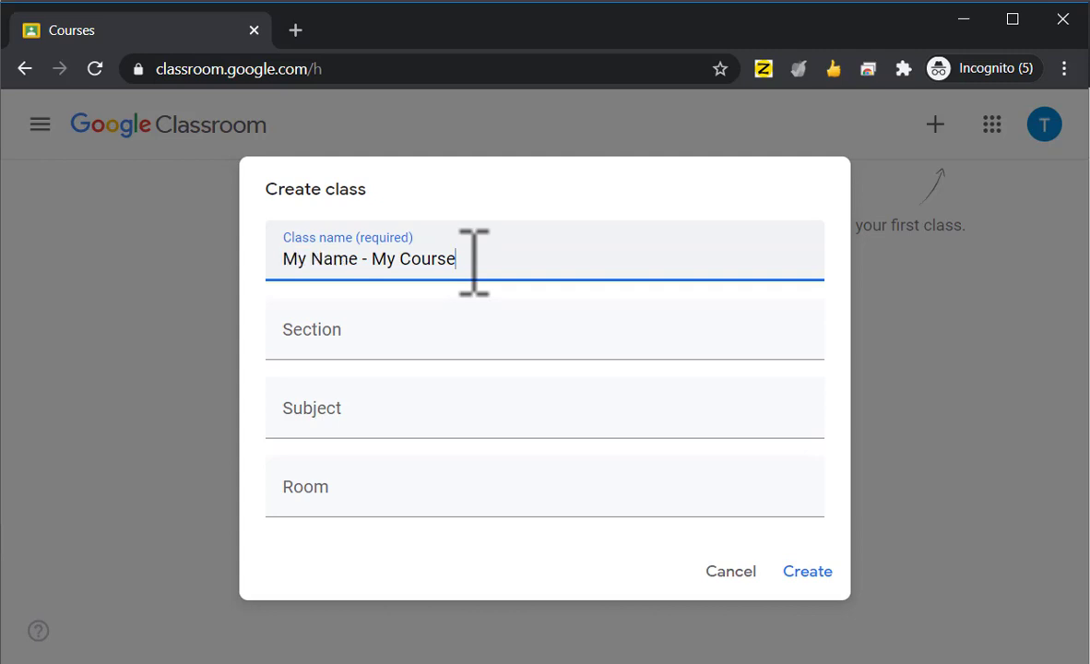
left_click_drag(474, 262, 289, 269)
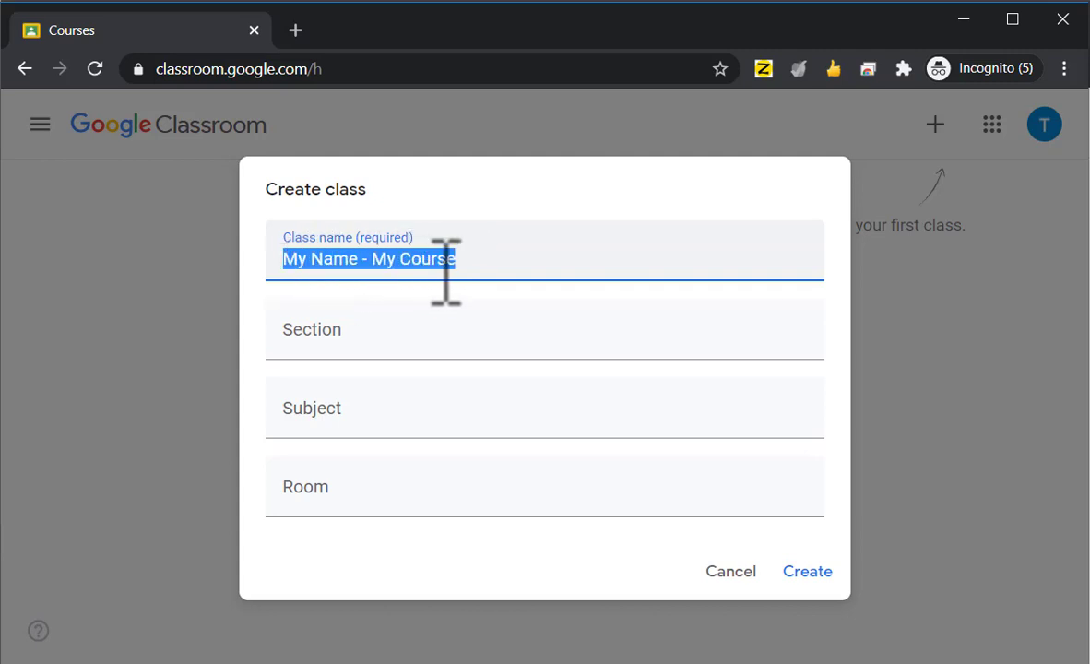
Fill in the class details with section "A", subject "My Subject" and room "Nil".
left_click(397, 348)
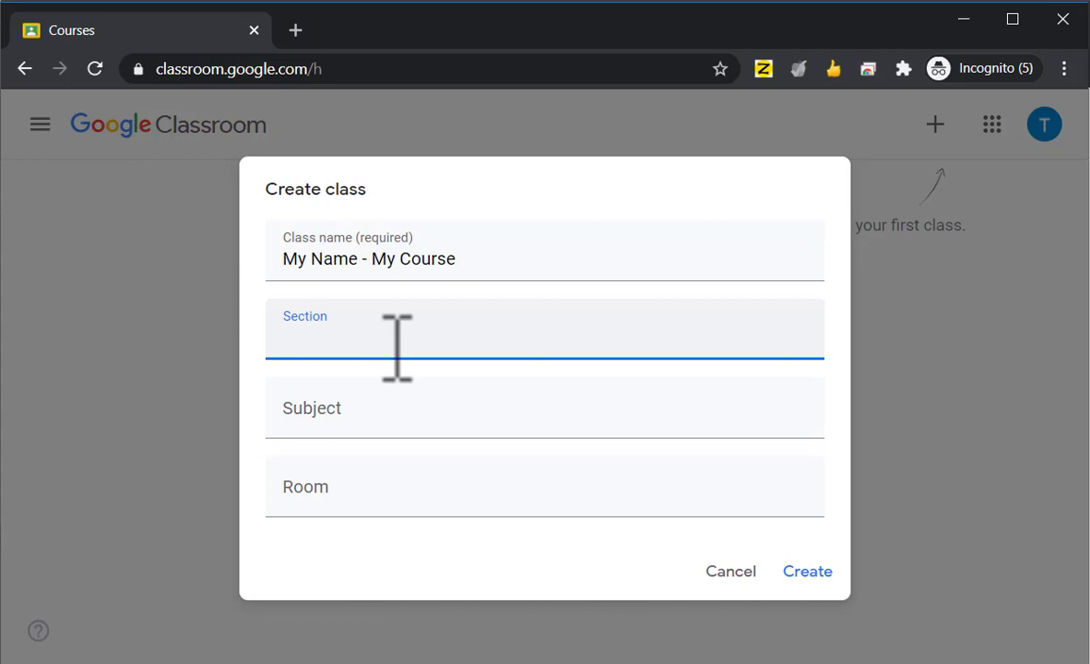
type("A")
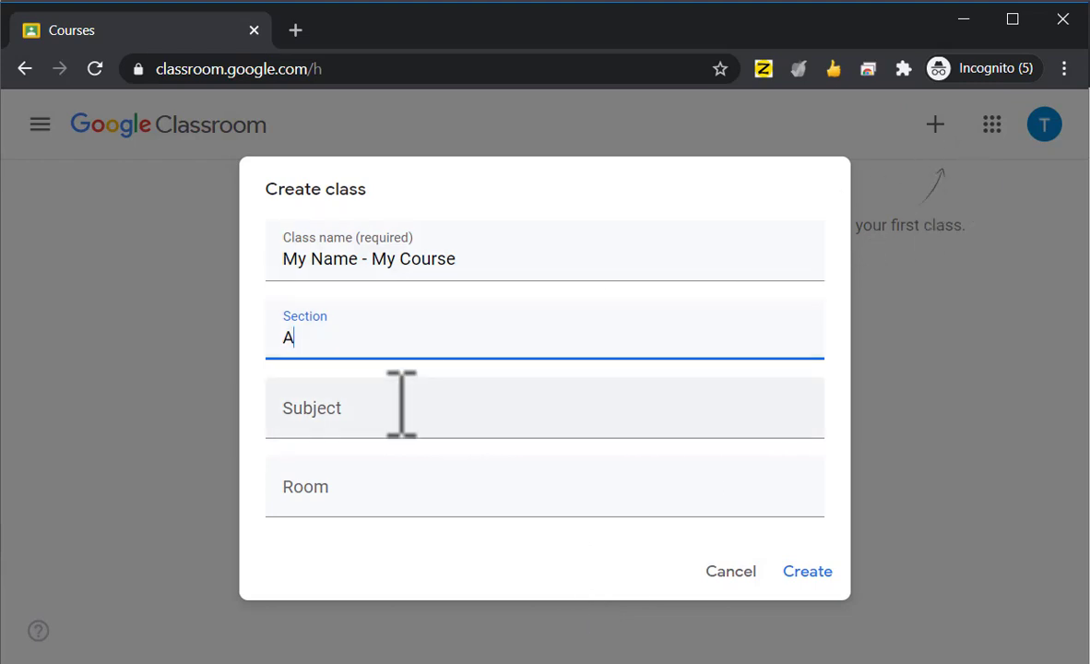
left_click(366, 426)
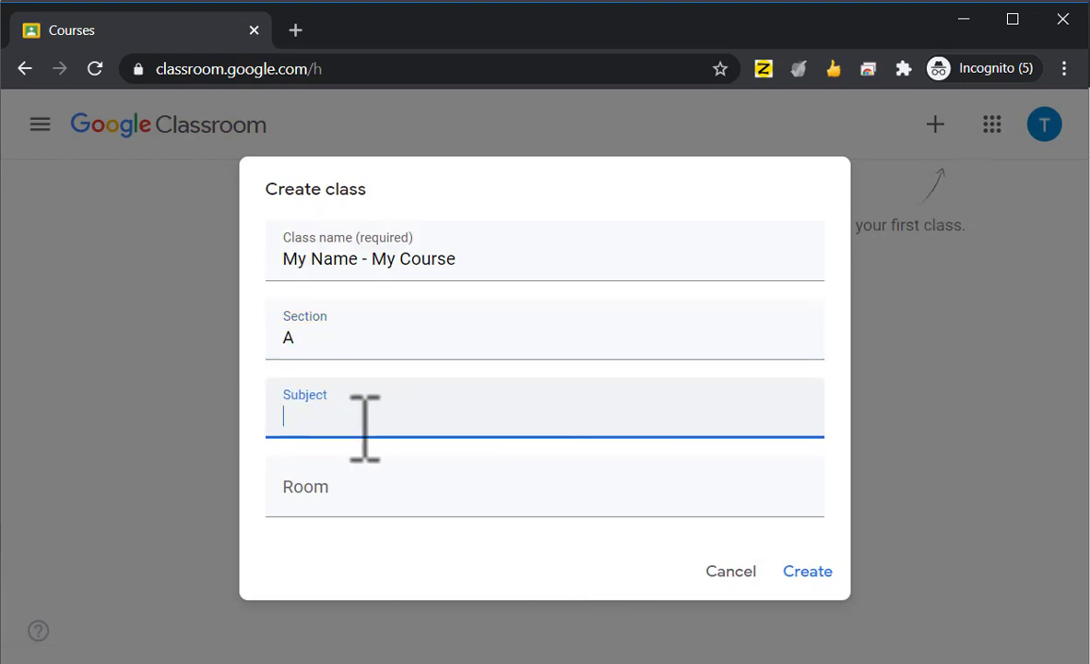
type("My Subject")
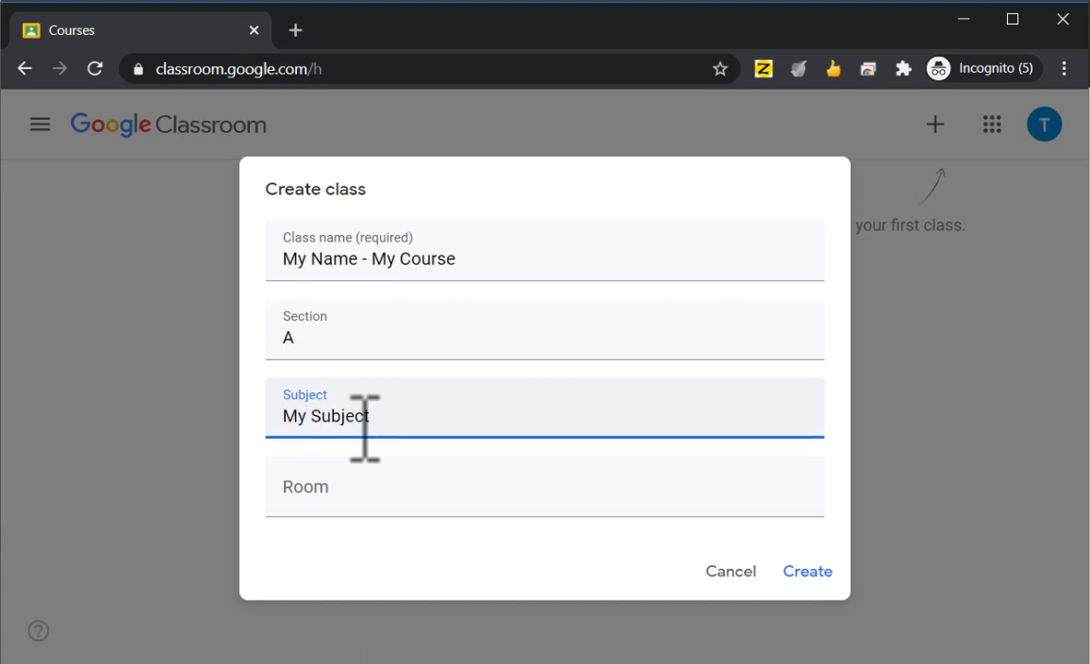
left_click(370, 489)
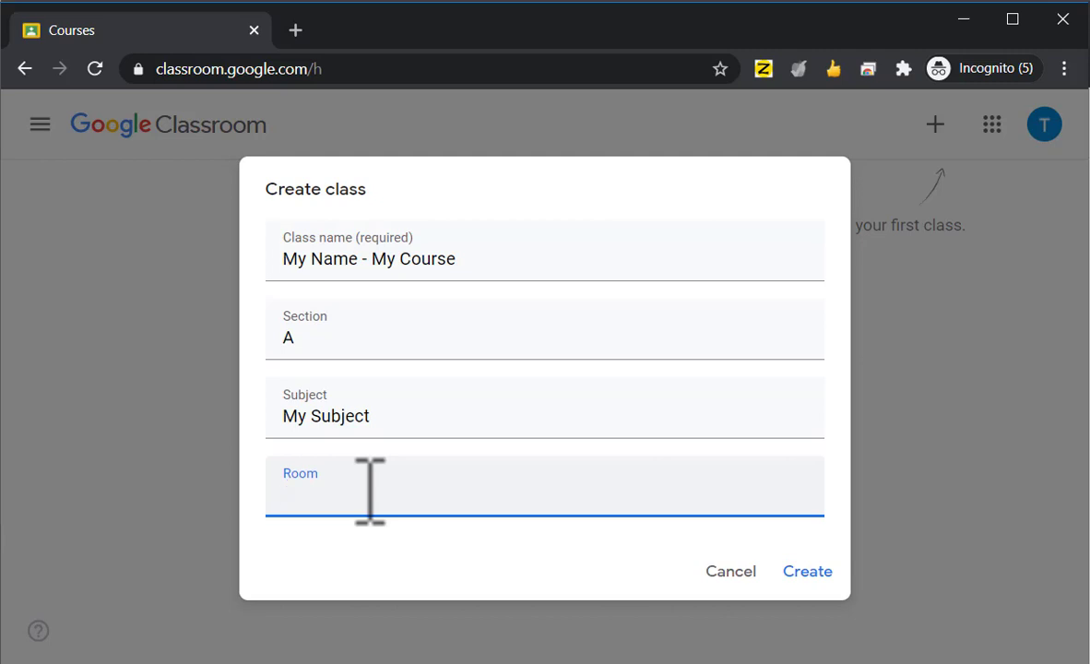
type("Nil")
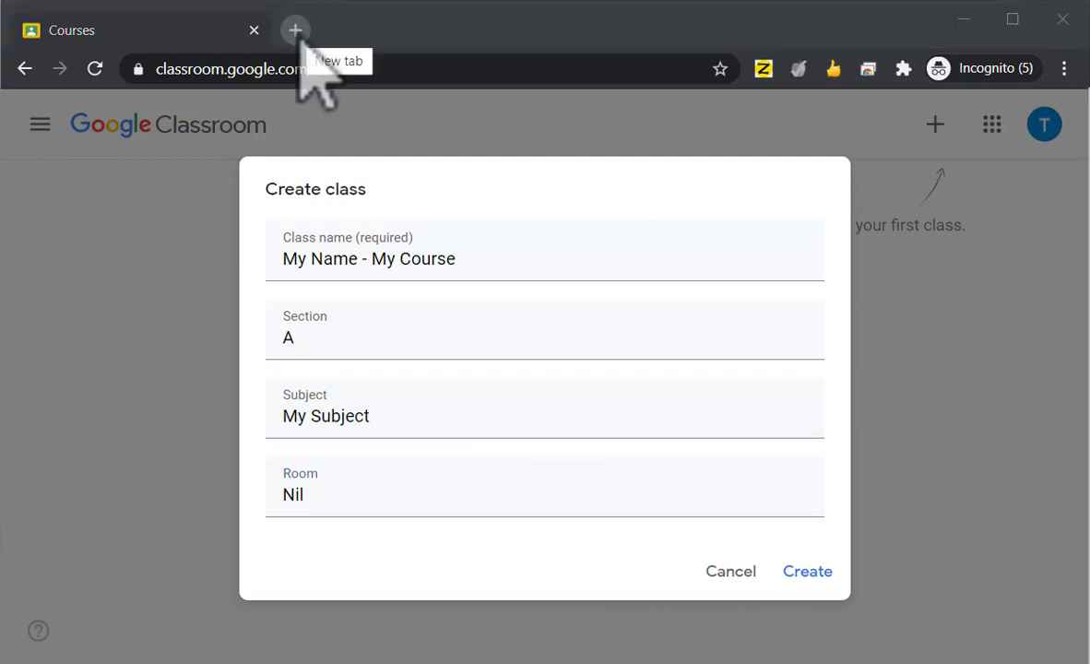
left_click(296, 32)
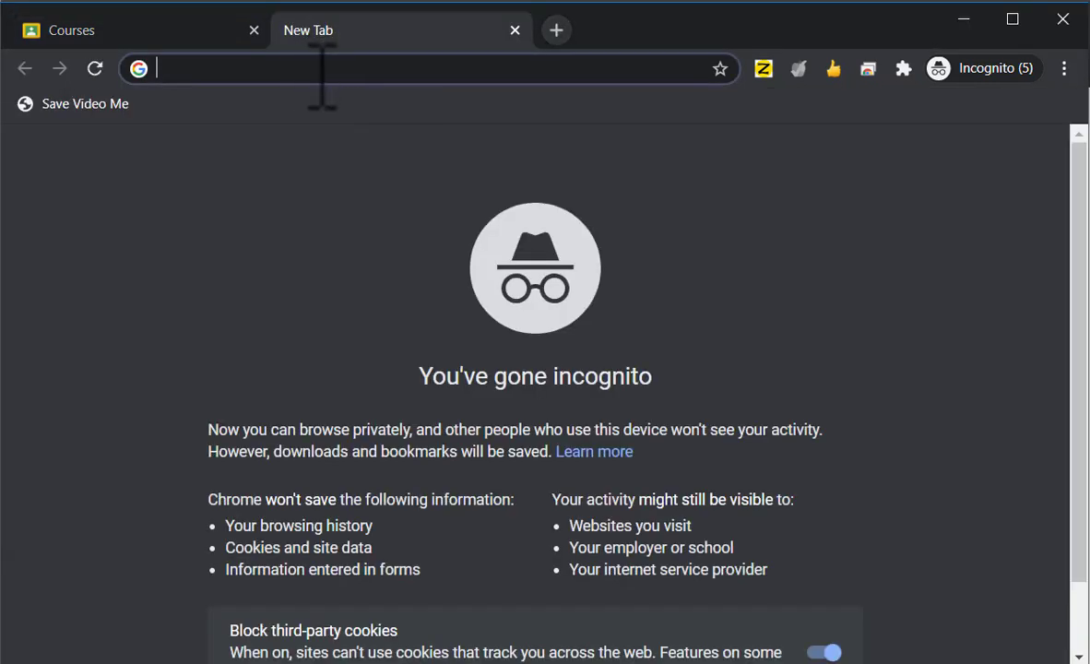
type("w")
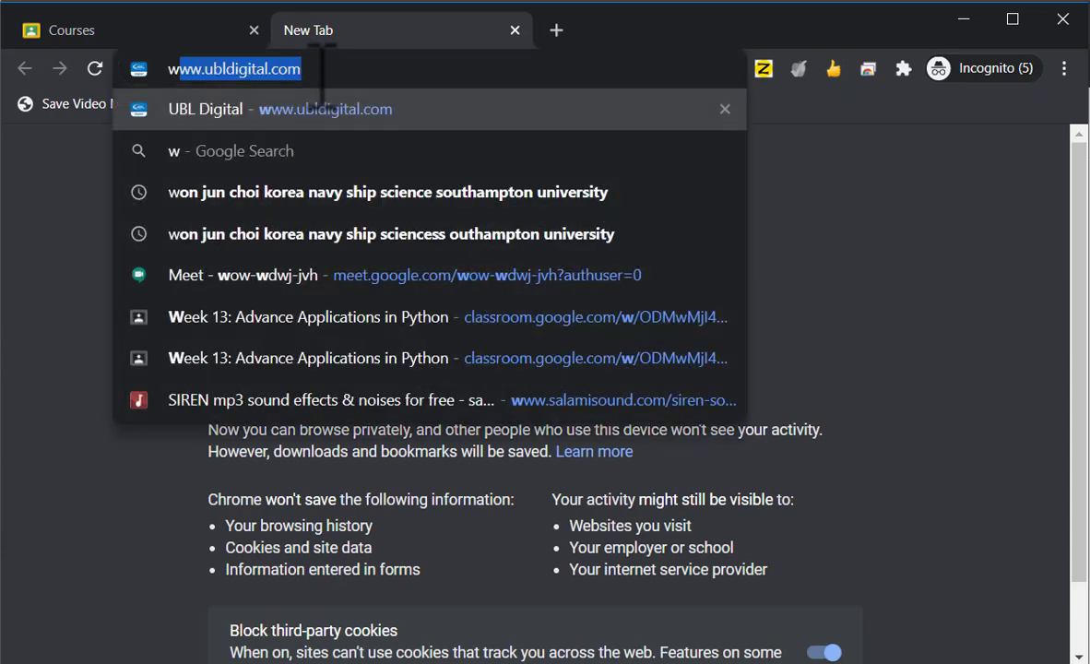
type("ww.speec")
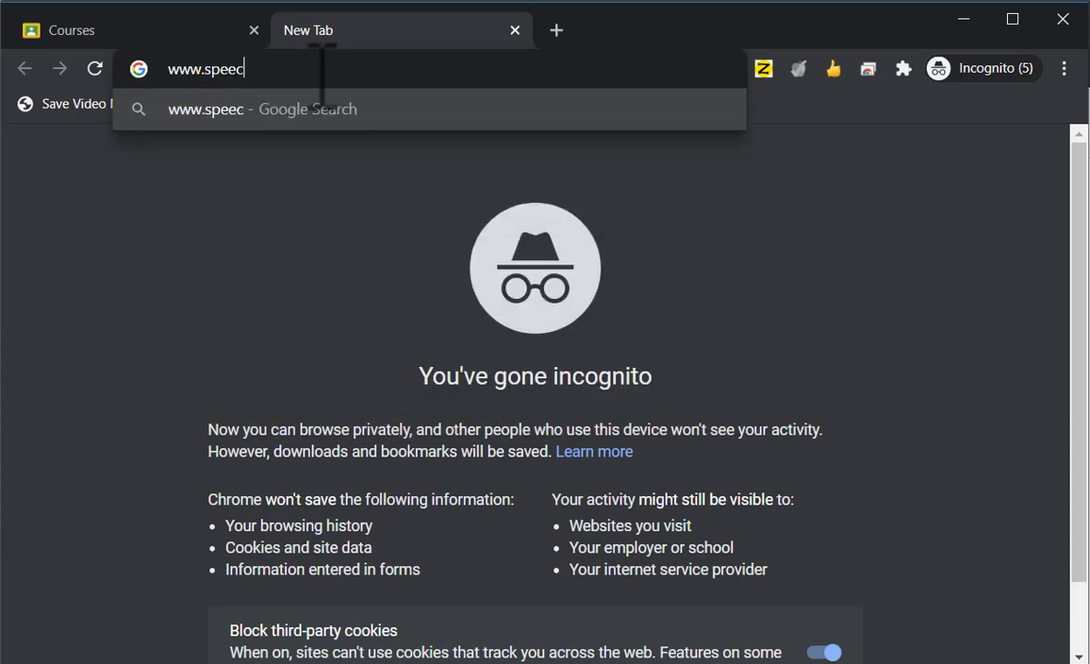
type("htex")
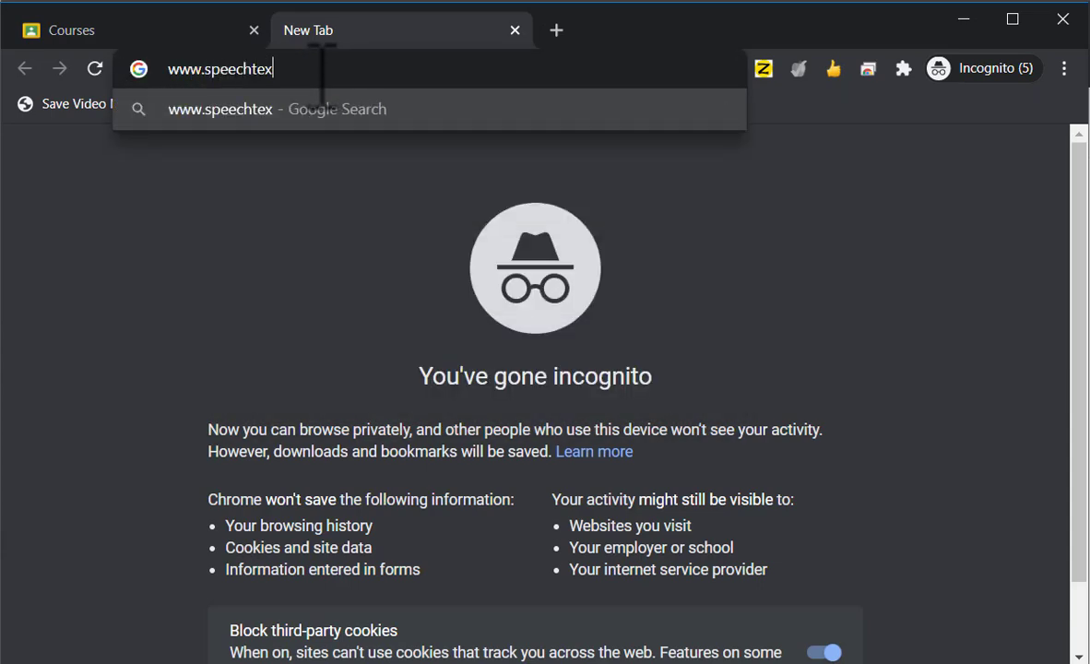
type("ter.")
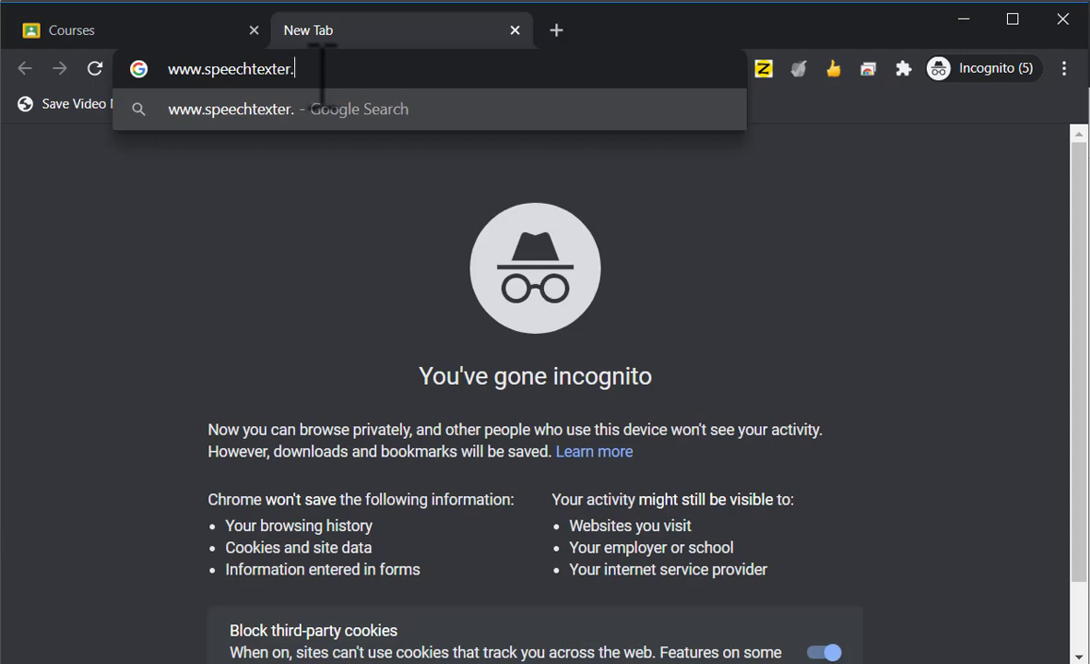
type("com")
key("Return")
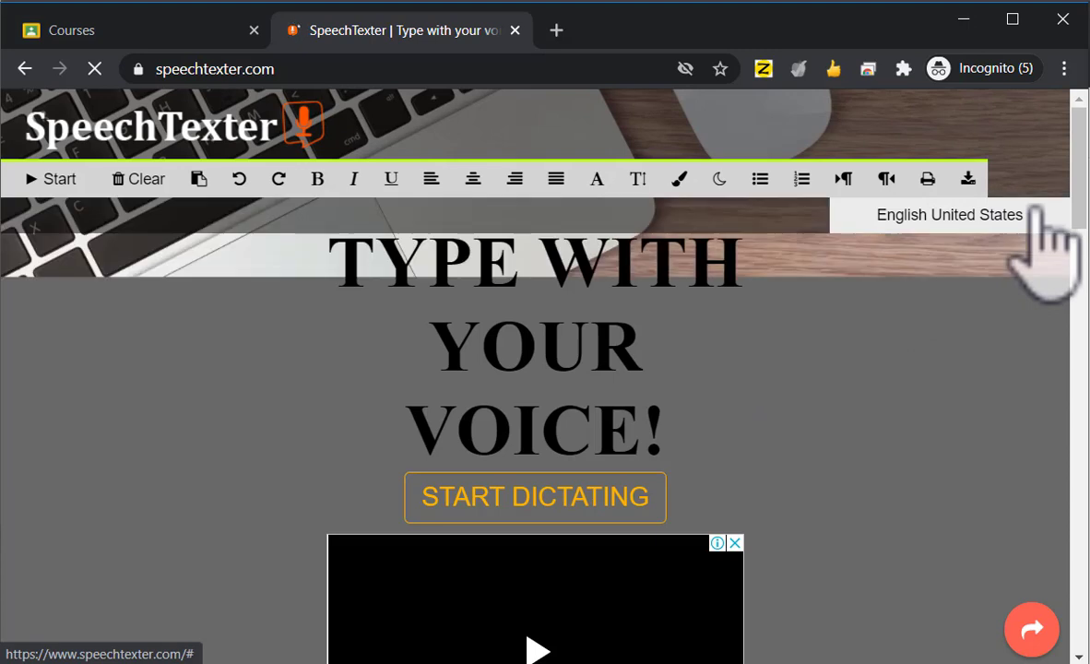
Set the SpeechTexter dictation language to Urdu (اردو Pakistan).
left_click(1034, 211)
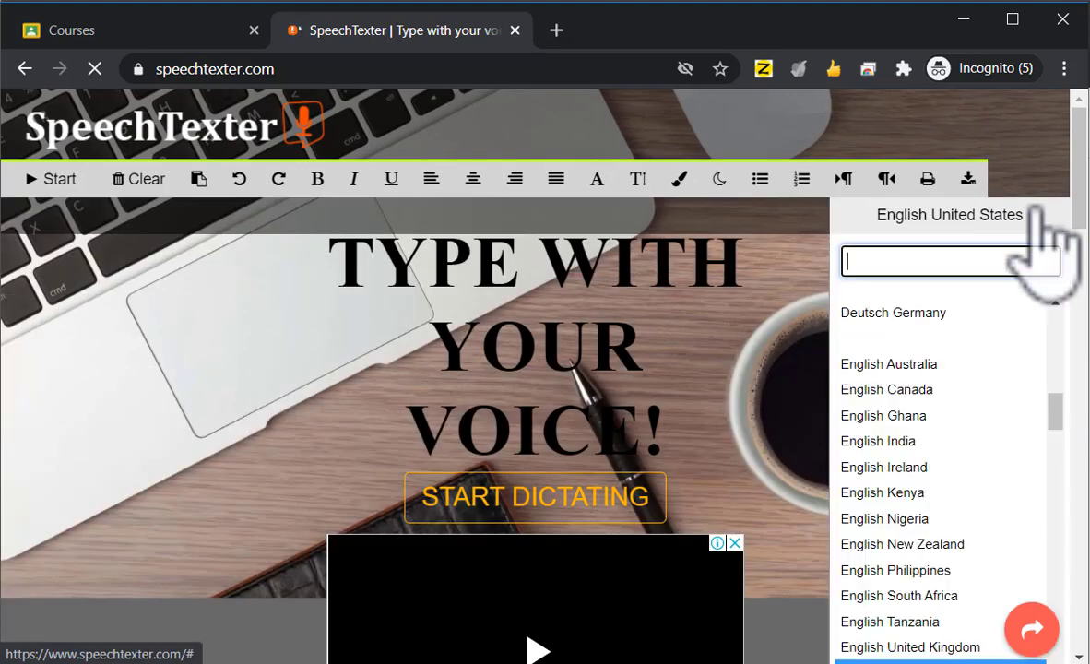
type("ur")
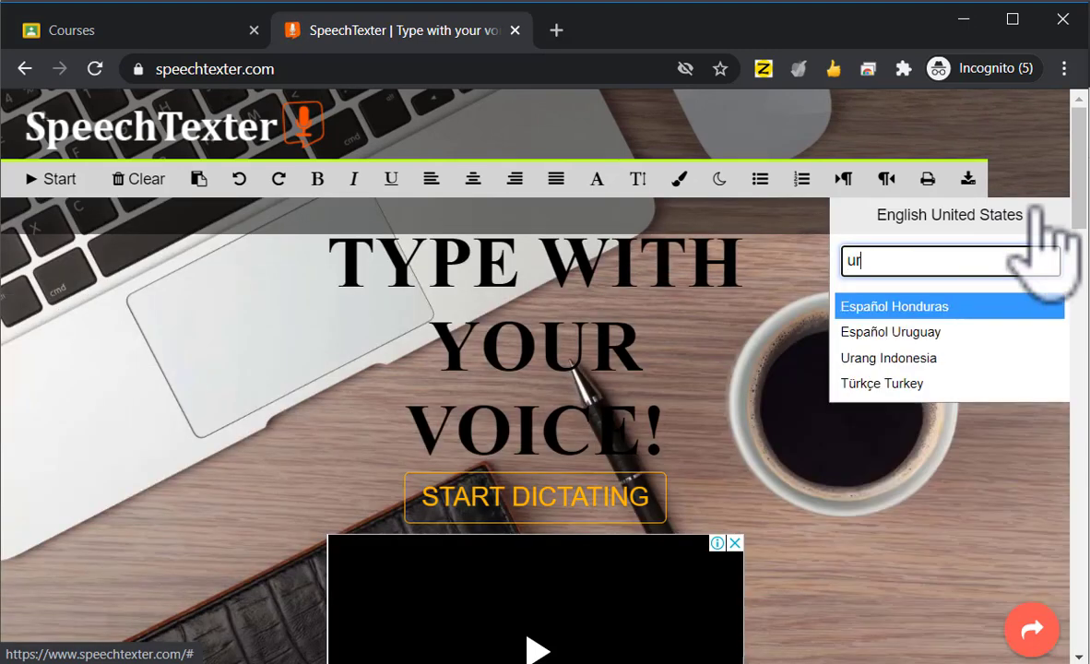
type("du")
key("BackSpace")
key("BackSpace")
key("BackSpace")
key("BackSpace")
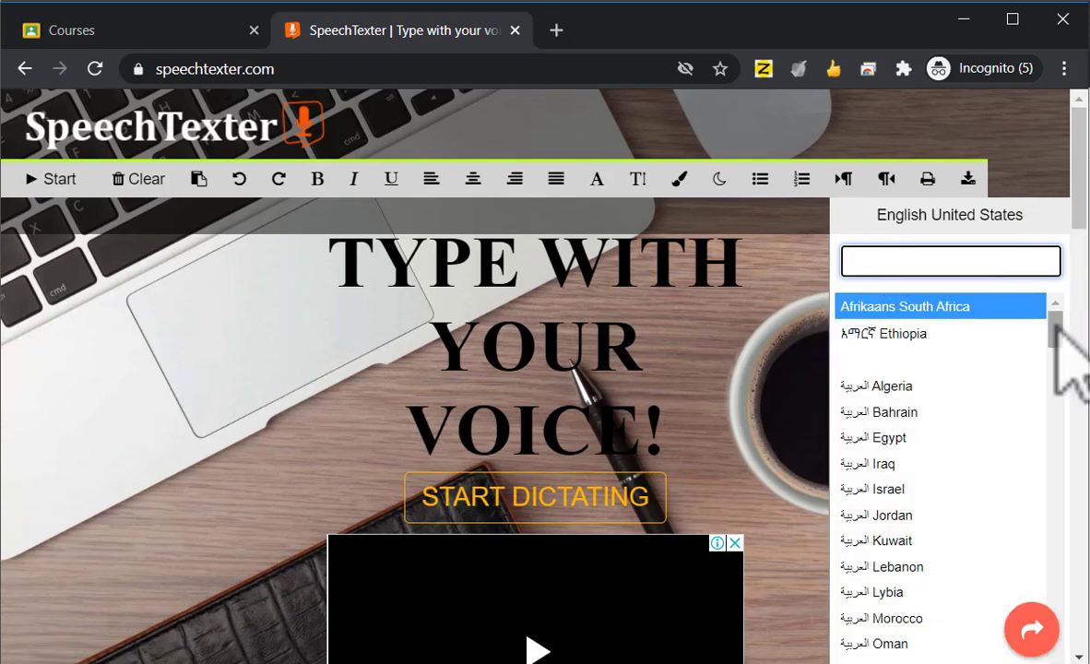
left_click_drag(1056, 325, 1060, 653)
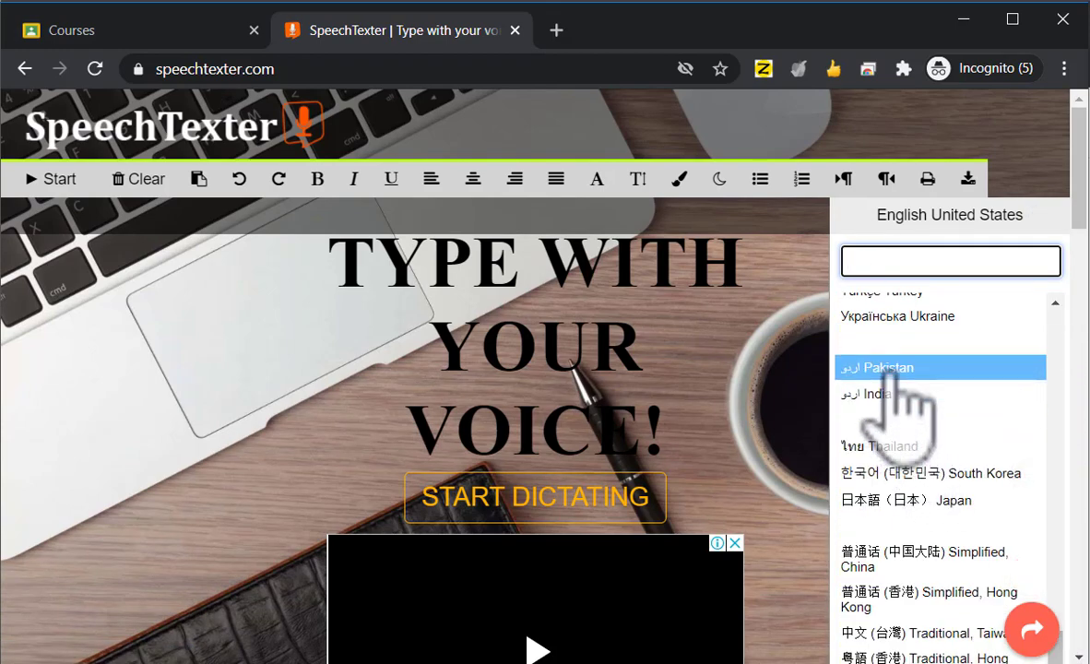
left_click(885, 368)
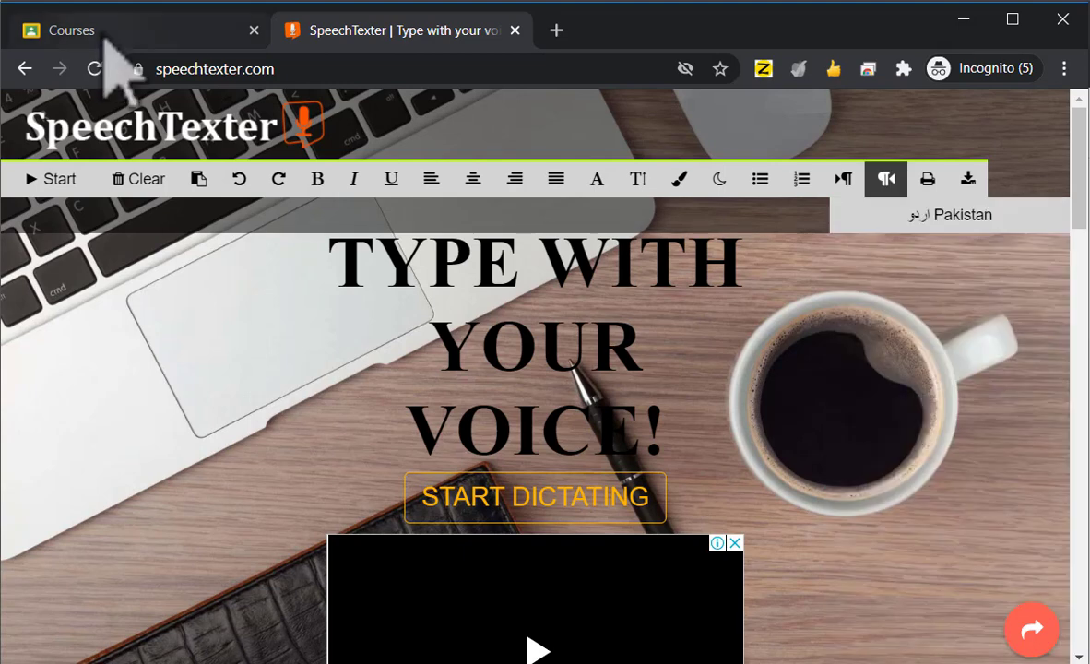
Dictate the Urdu text "میرا نام میرا مضمون" into the SpeechTexter editor and stop the dictation.
left_click(77, 28)
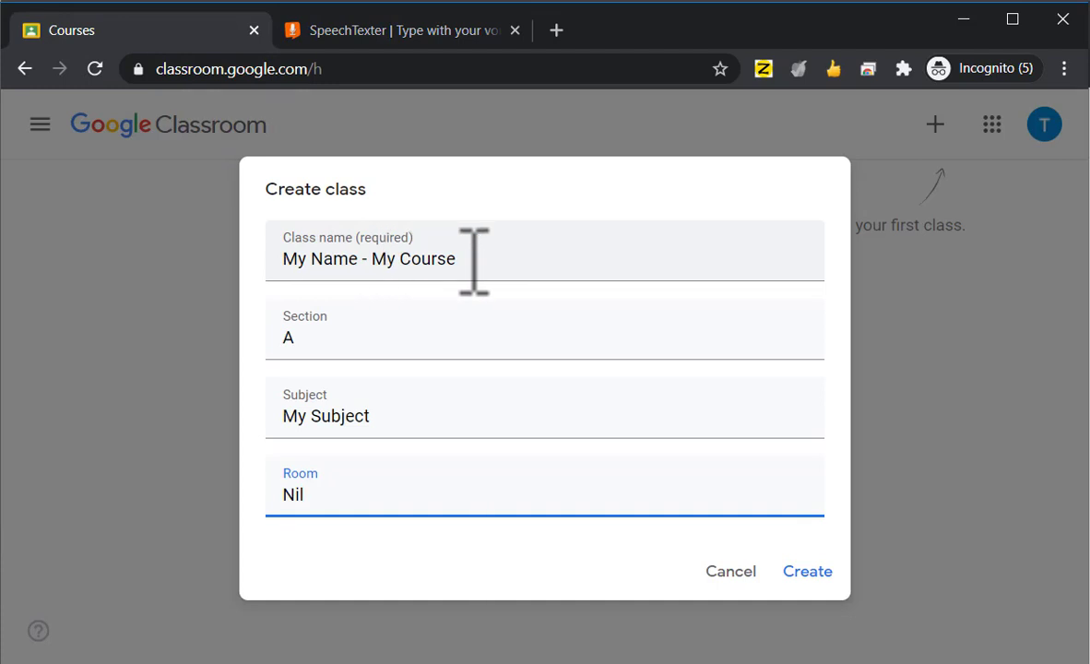
left_click(378, 29)
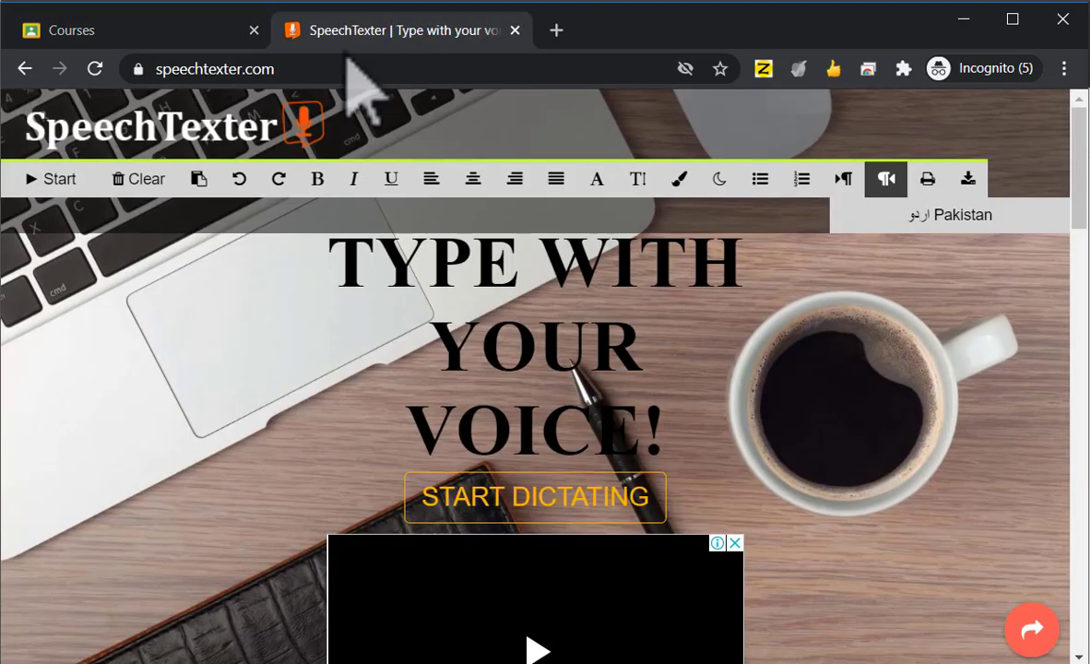
left_click(92, 189)
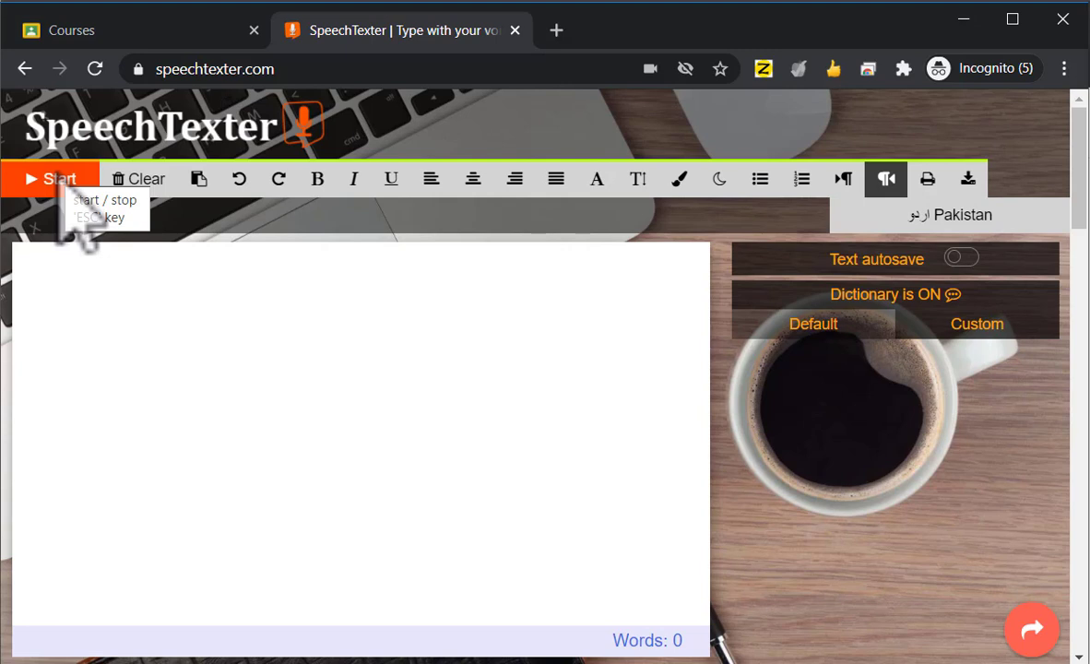
left_click(60, 179)
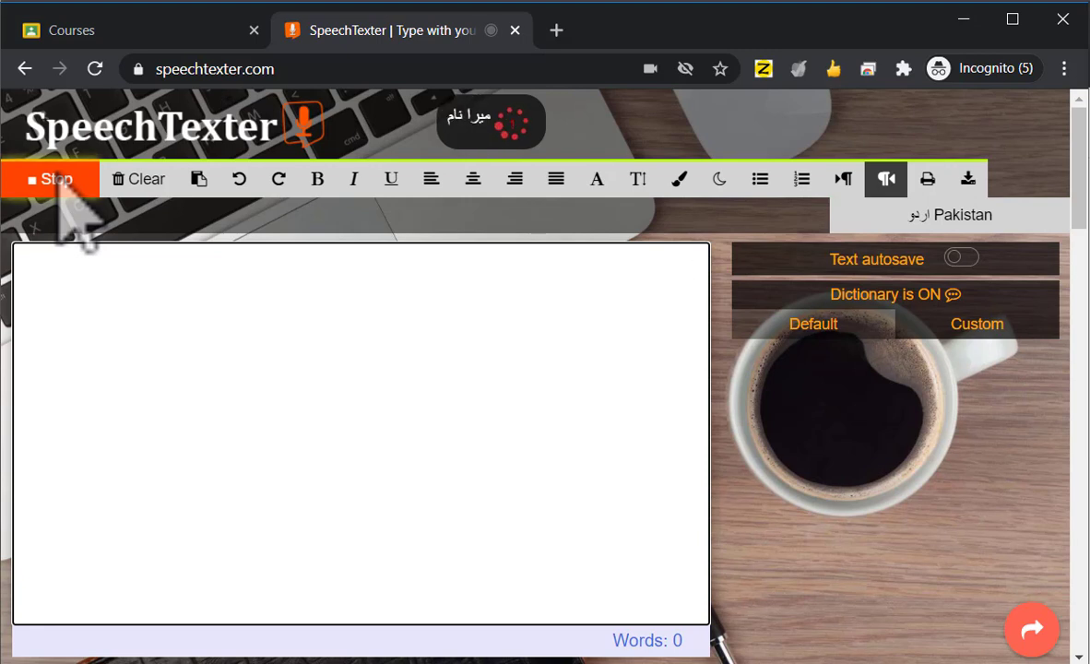
left_click(59, 184)
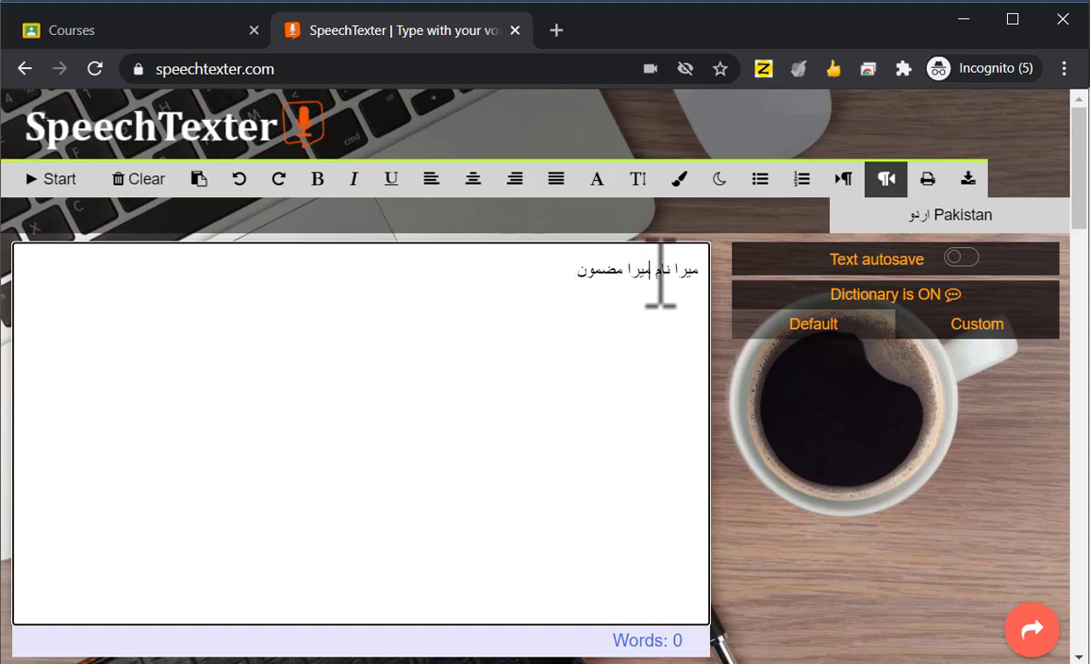
Replace the words "میرا مضمون" in the editor by dictating "میرے مضامین", and stop the dictation.
left_click_drag(660, 272, 591, 277)
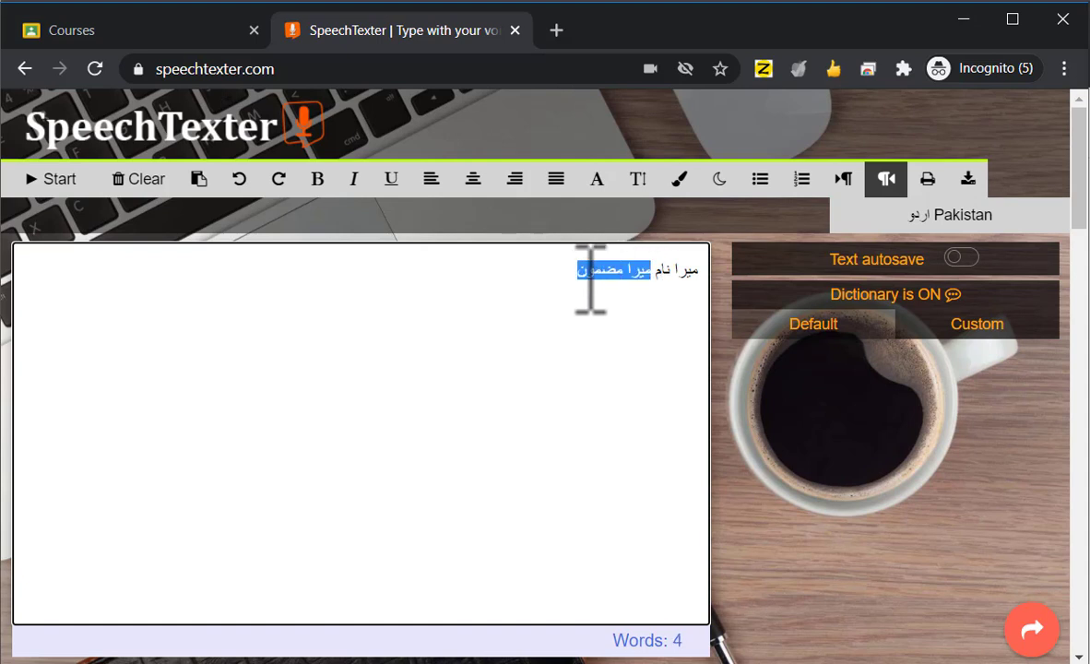
left_click(45, 196)
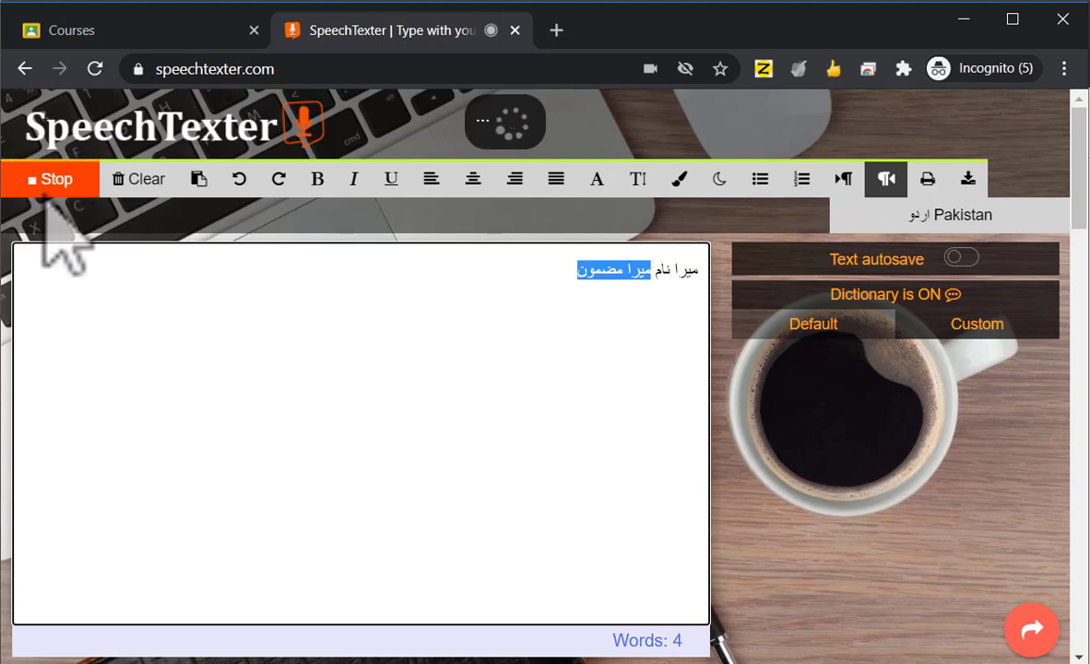
left_click(44, 195)
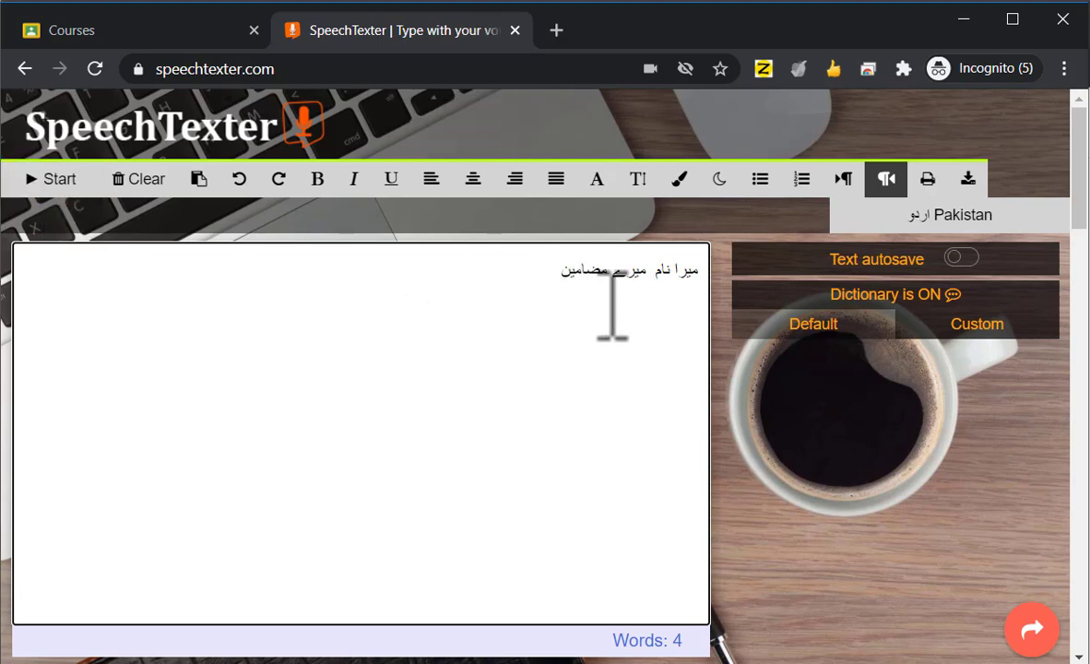
Copy the full Urdu line "میرا نام میرے مضامین" and paste it over the class name in Google Classroom's class creation form.
left_click_drag(561, 275, 737, 311)
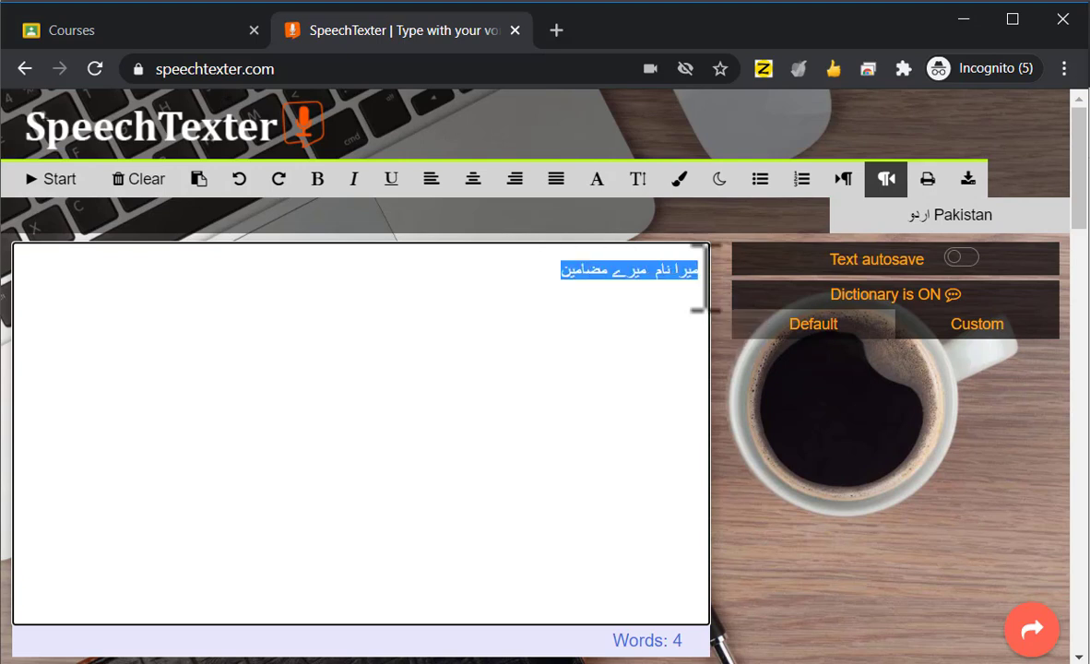
right_click(641, 273)
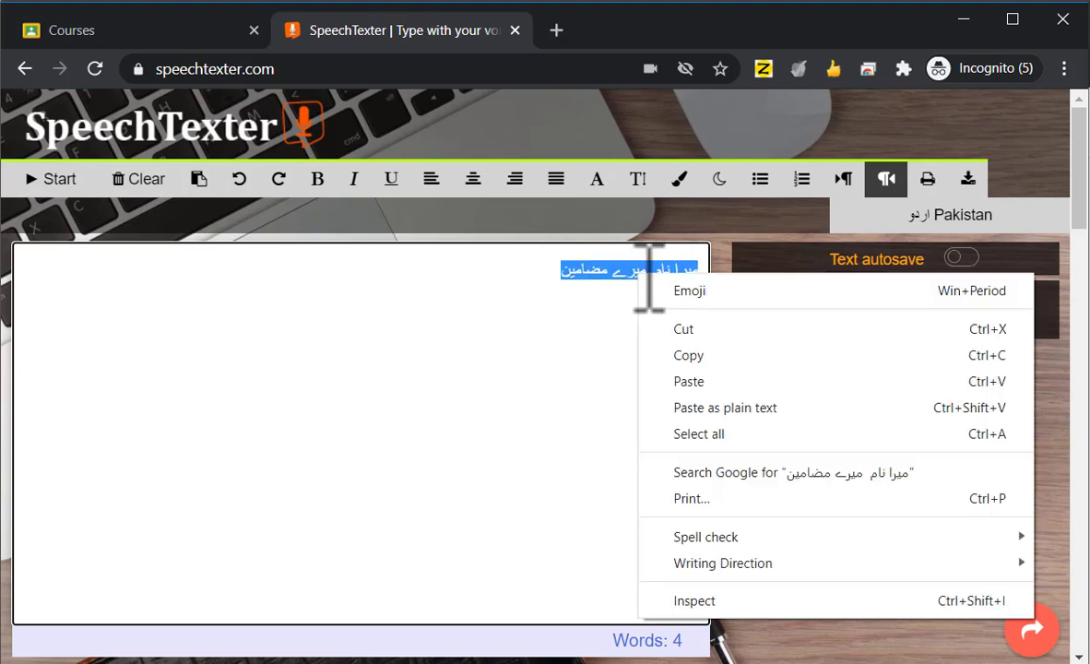
left_click(691, 354)
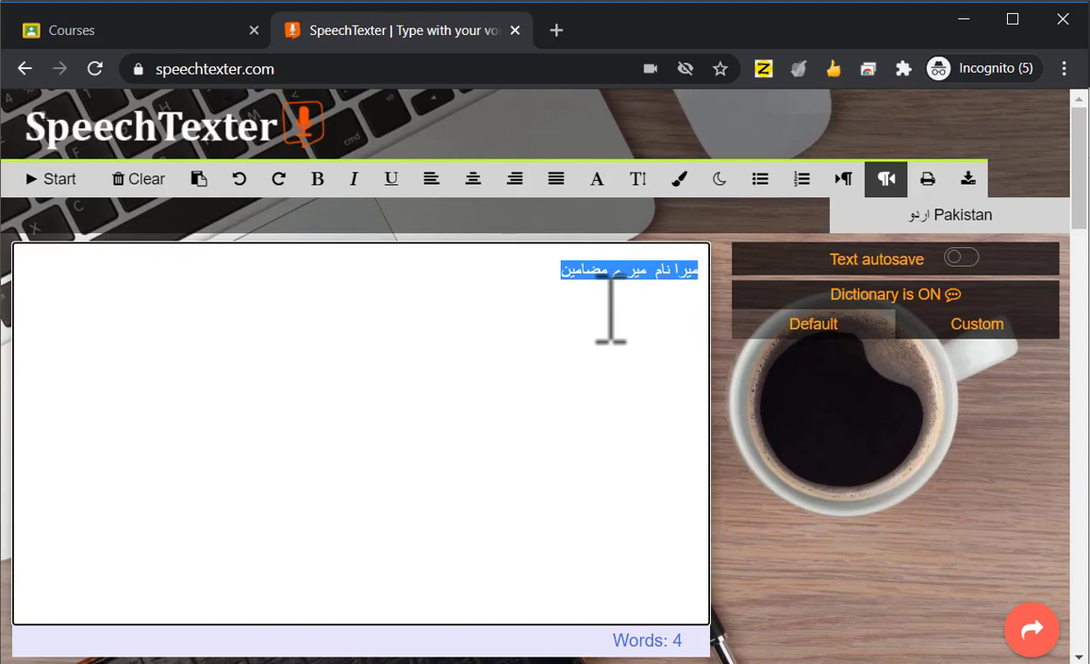
left_click(109, 31)
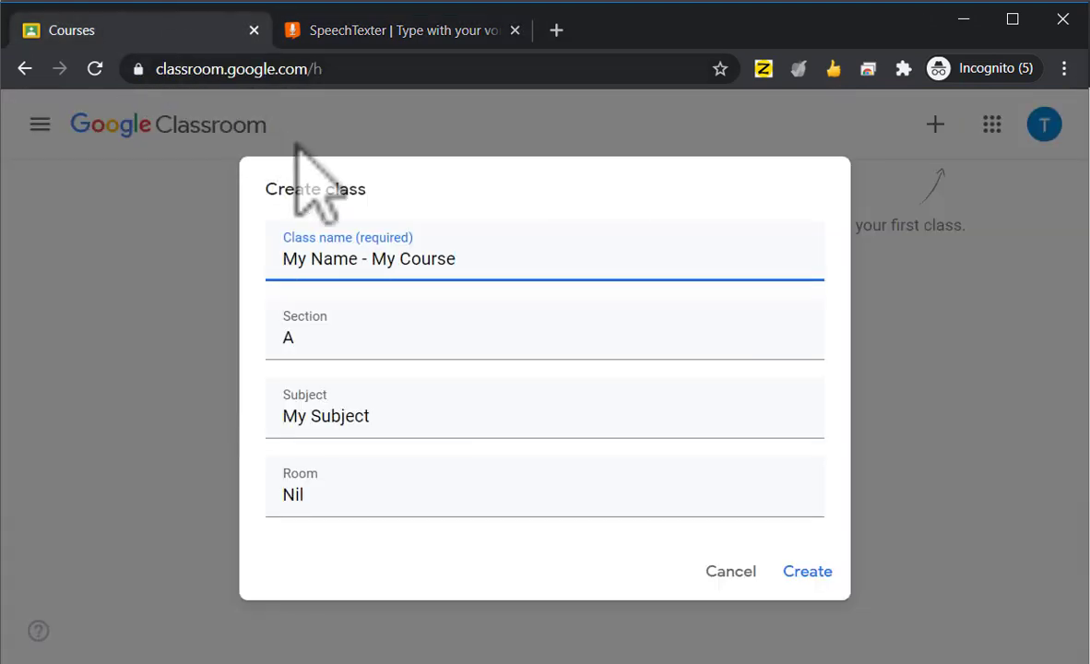
triple_click(401, 256)
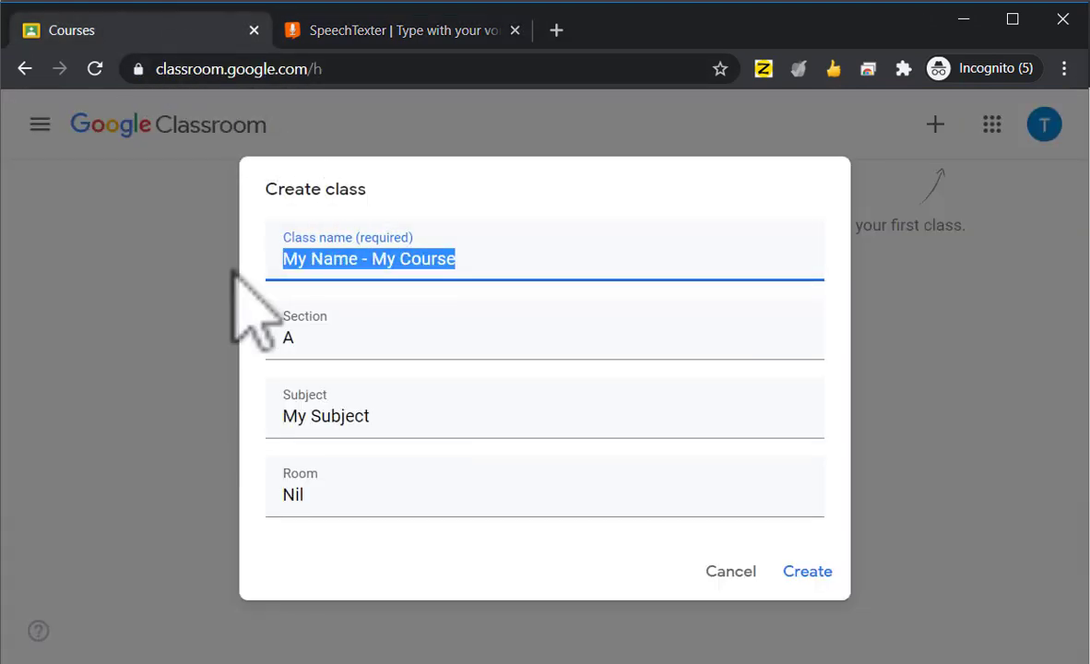
key("ctrl+v")
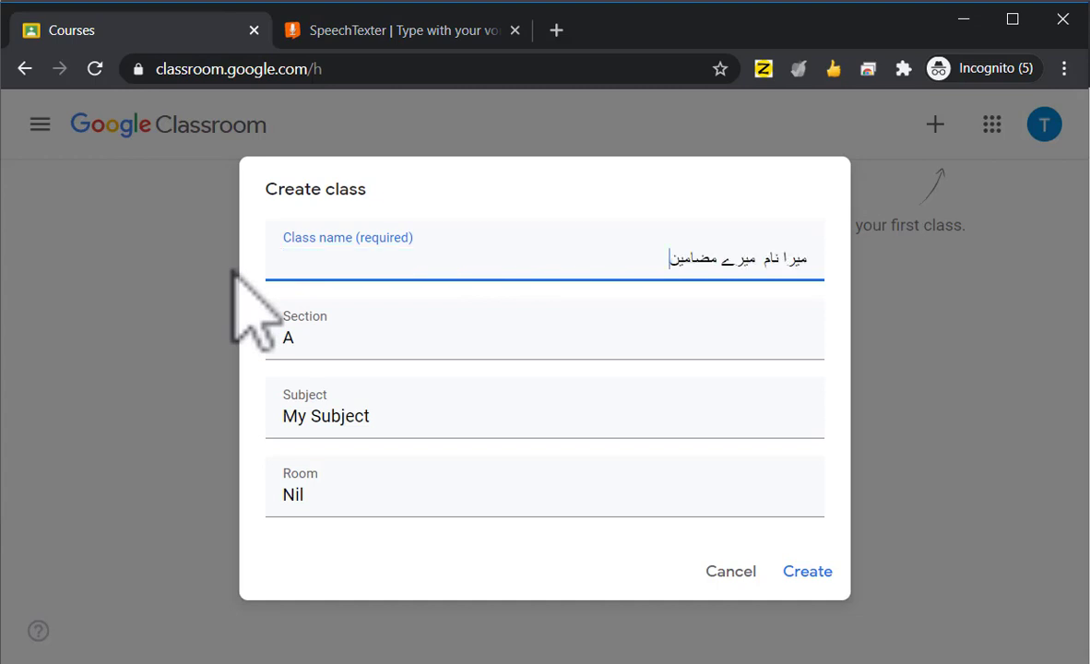
right_click(488, 258)
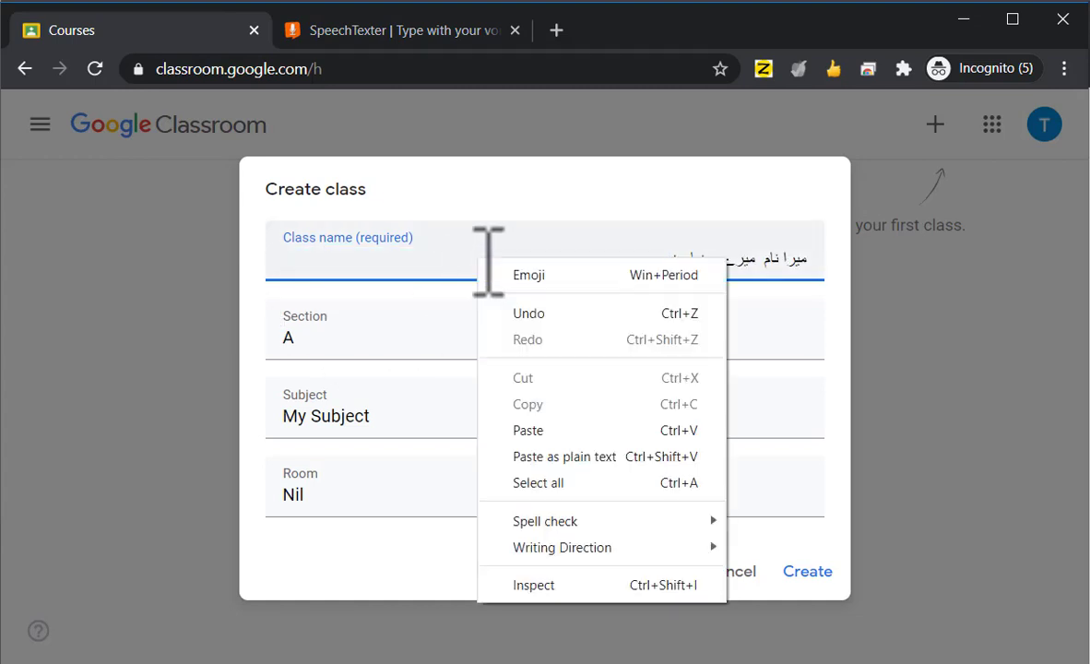
left_click(433, 277)
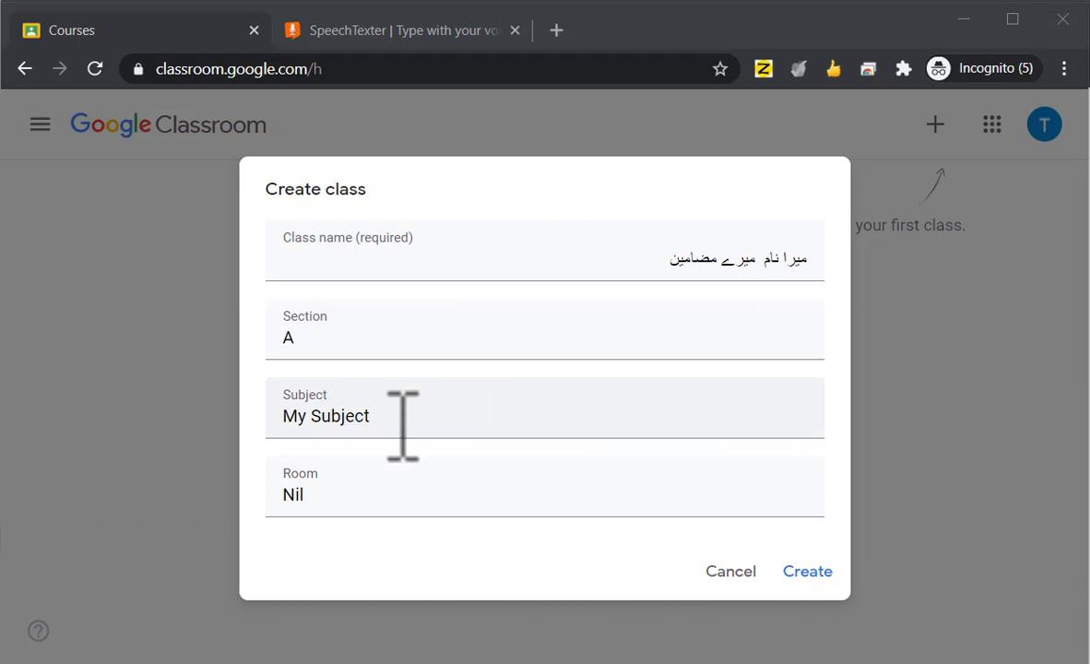
Switch to SpeechTexter and set its dictation language to Arabic (العربية Saudi Arabia).
left_click(349, 36)
left_click(968, 179)
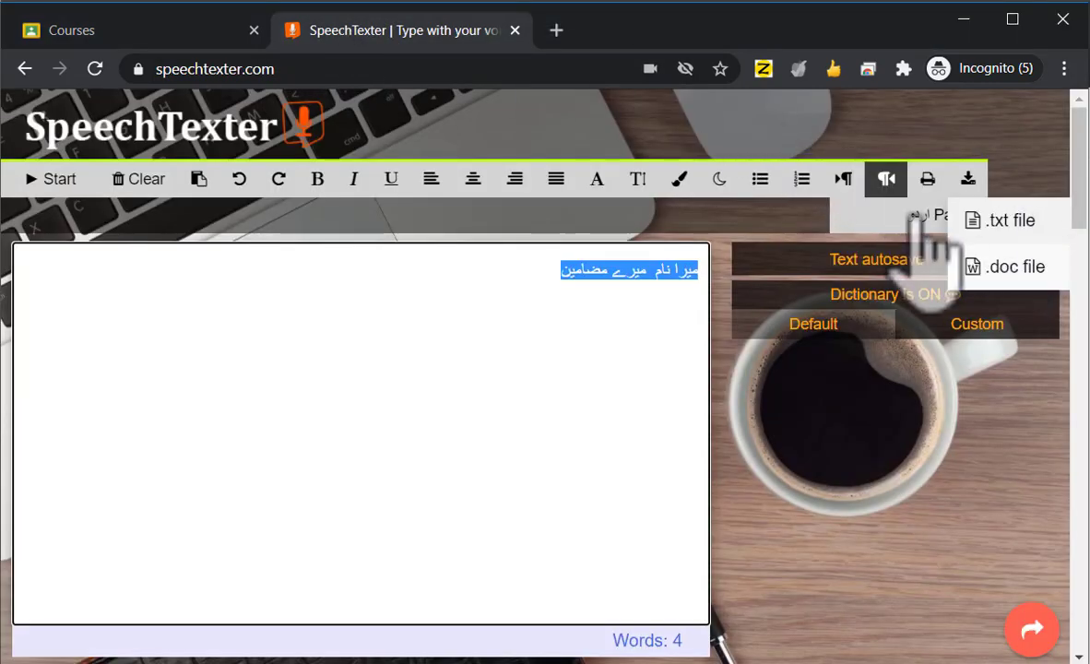
left_click(887, 223)
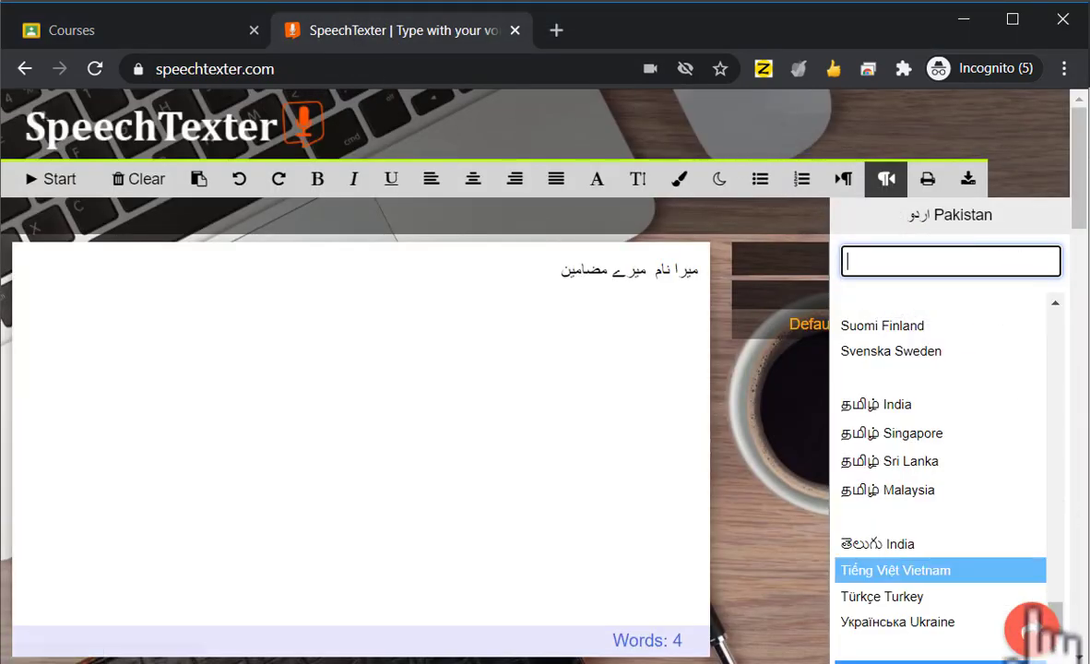
left_click_drag(1067, 648, 1000, 309)
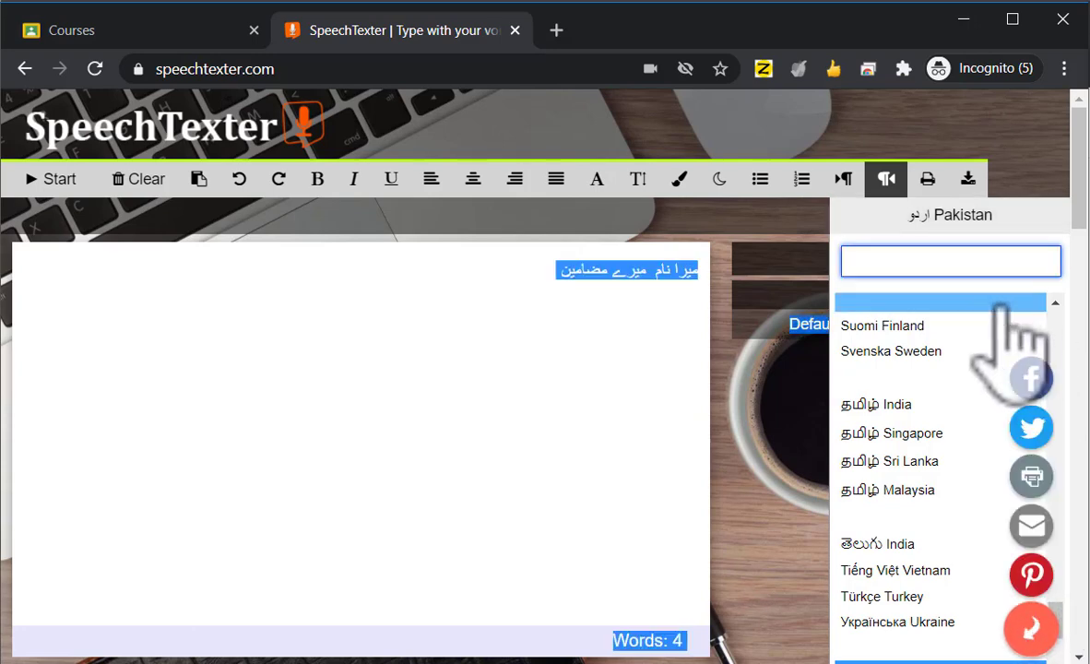
scroll(1000, 309, "up", 1)
left_click(1063, 343)
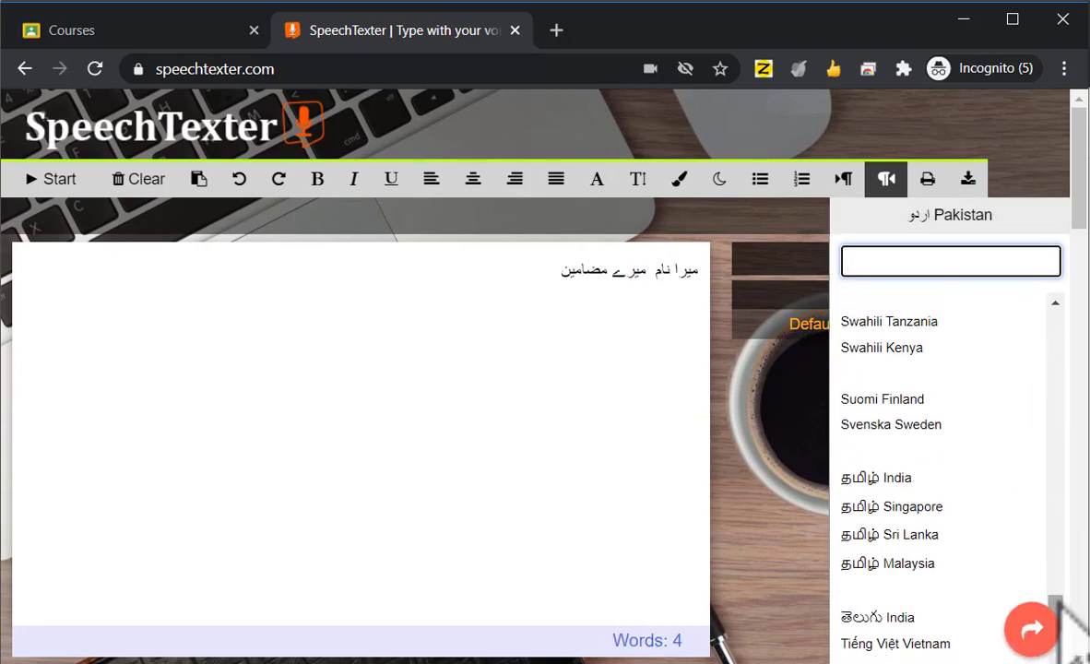
left_click_drag(1059, 596, 1043, 343)
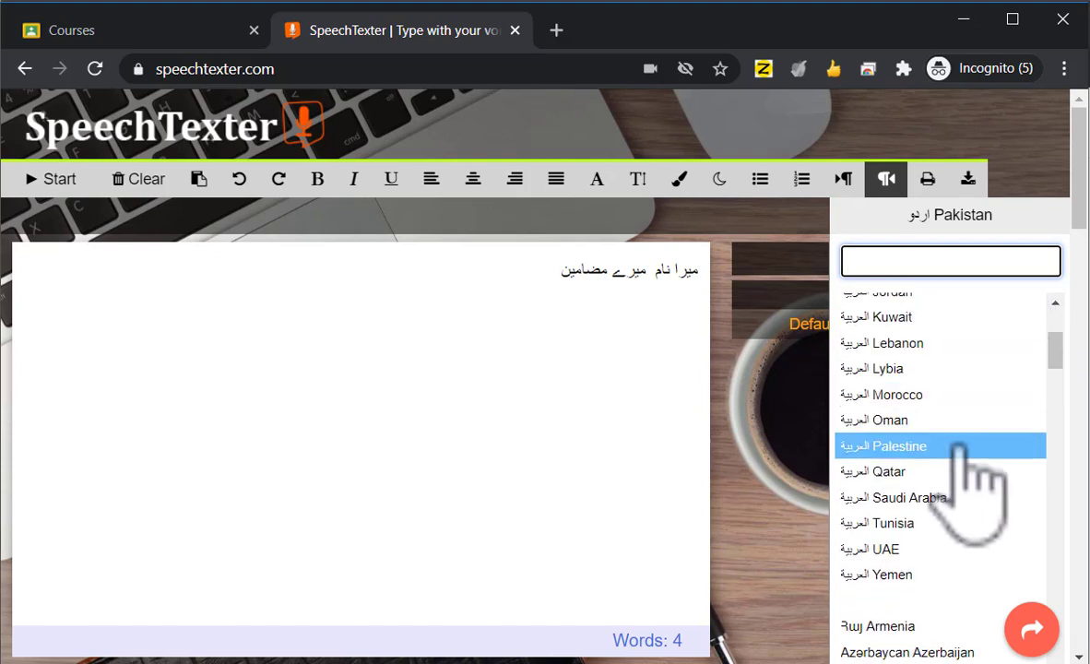
left_click(922, 498)
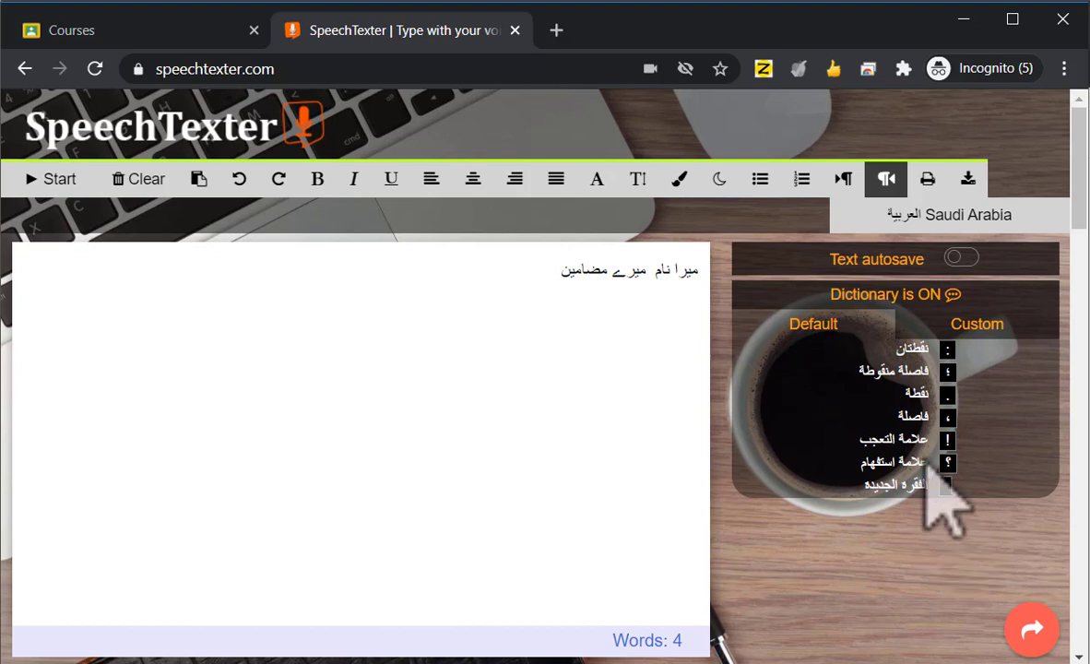
Dictate the Arabic text "لغه العربيه" on a new line below the Urdu text and stop the dictation.
left_click(558, 283)
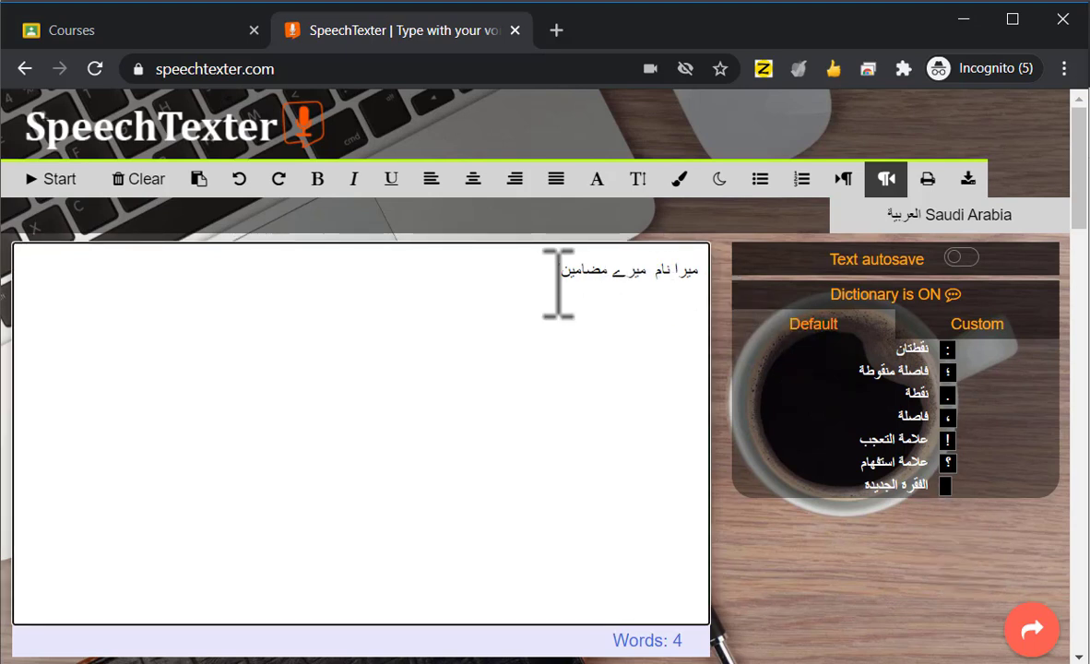
key("Return")
left_click(55, 185)
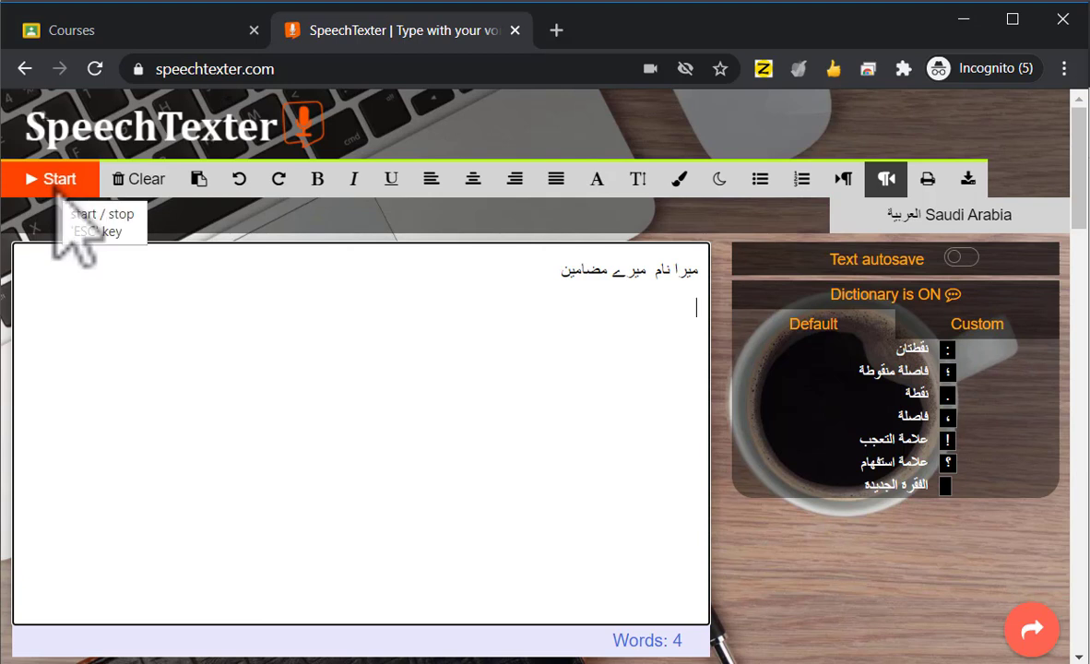
left_click(56, 183)
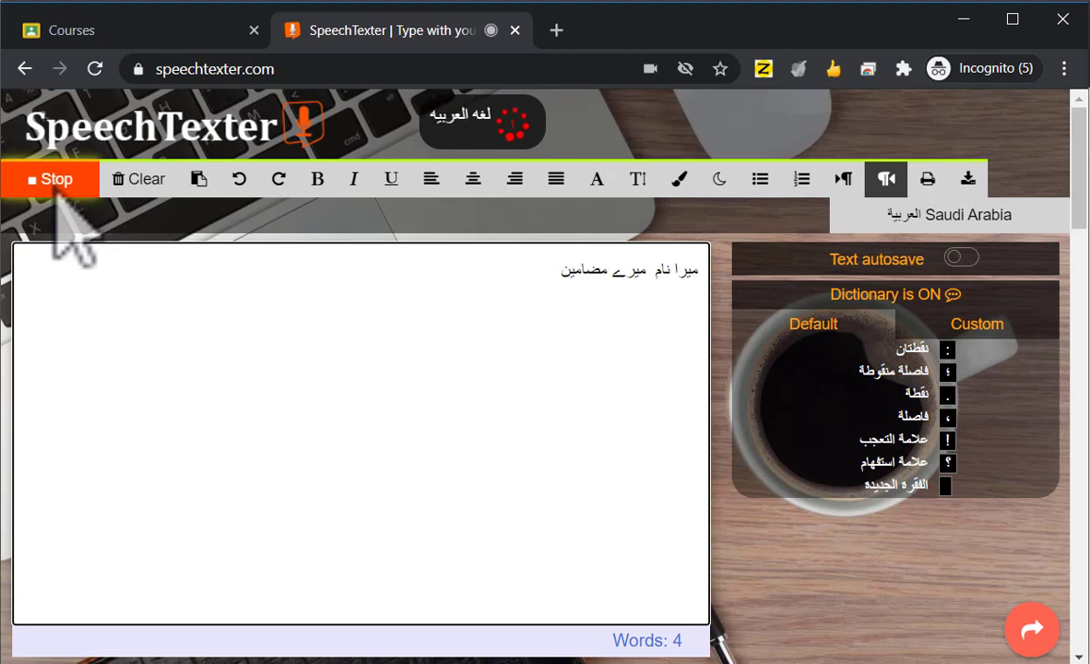
left_click(54, 182)
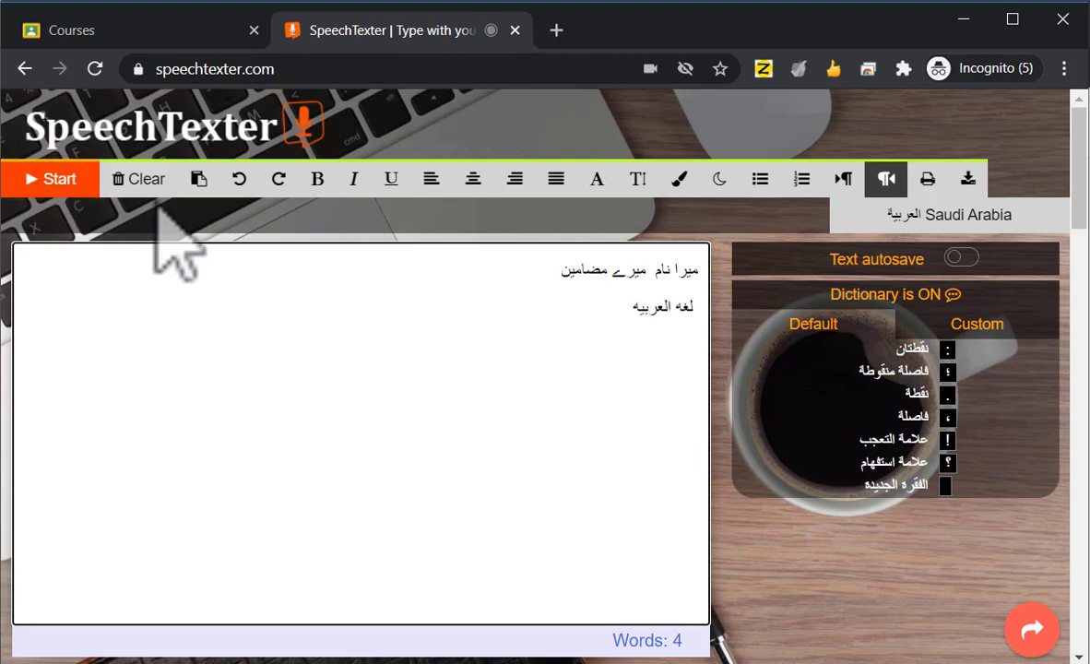
Copy the Arabic text "لغه العربيه" and paste it over the subject in Google Classroom's class creation form.
left_click_drag(614, 312, 723, 313)
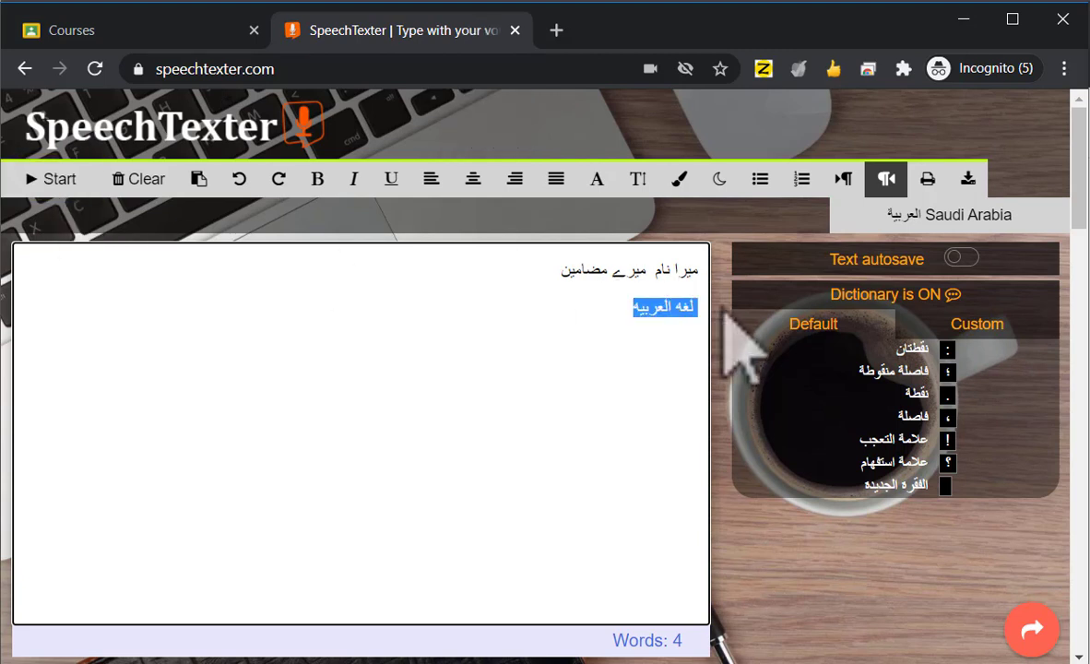
key("ctrl+c")
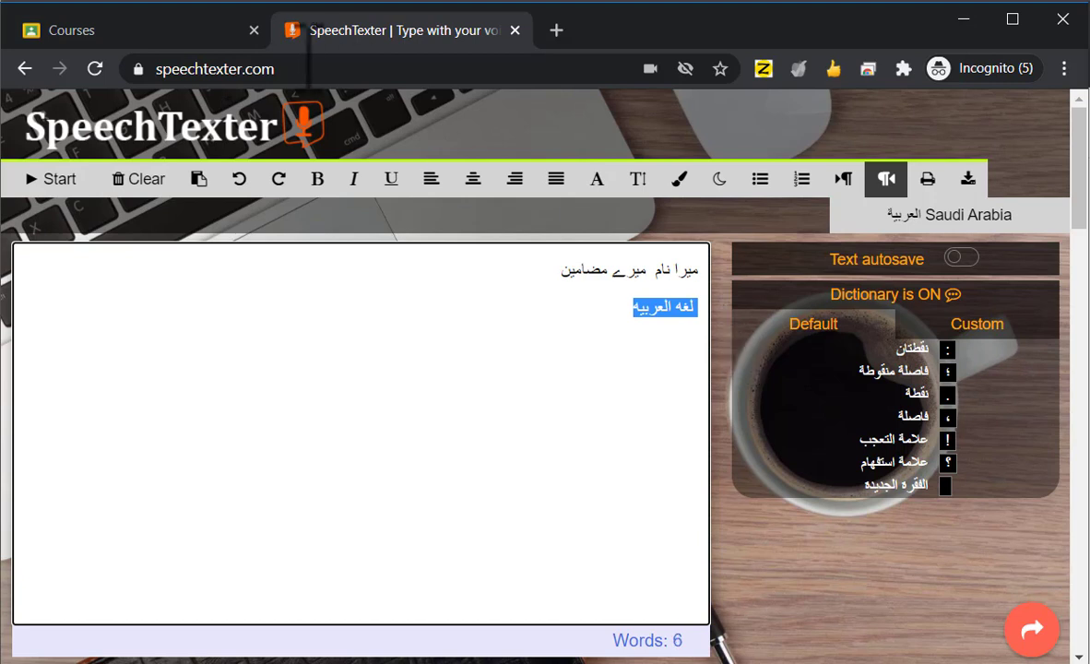
left_click(166, 37)
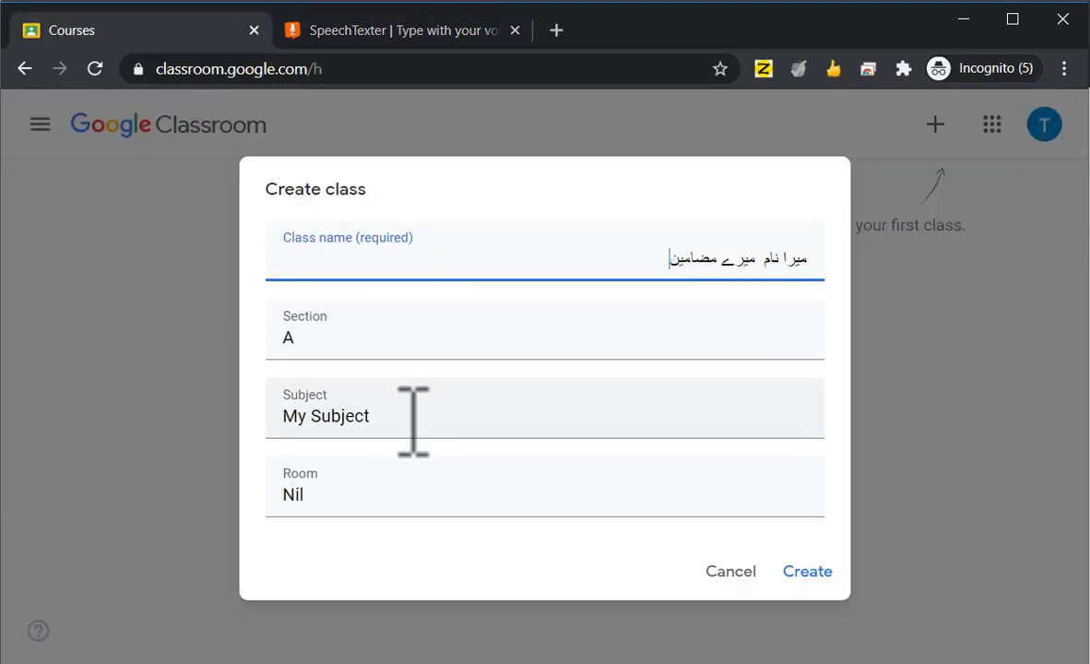
left_click_drag(413, 419, 275, 421)
key("ctrl+v")
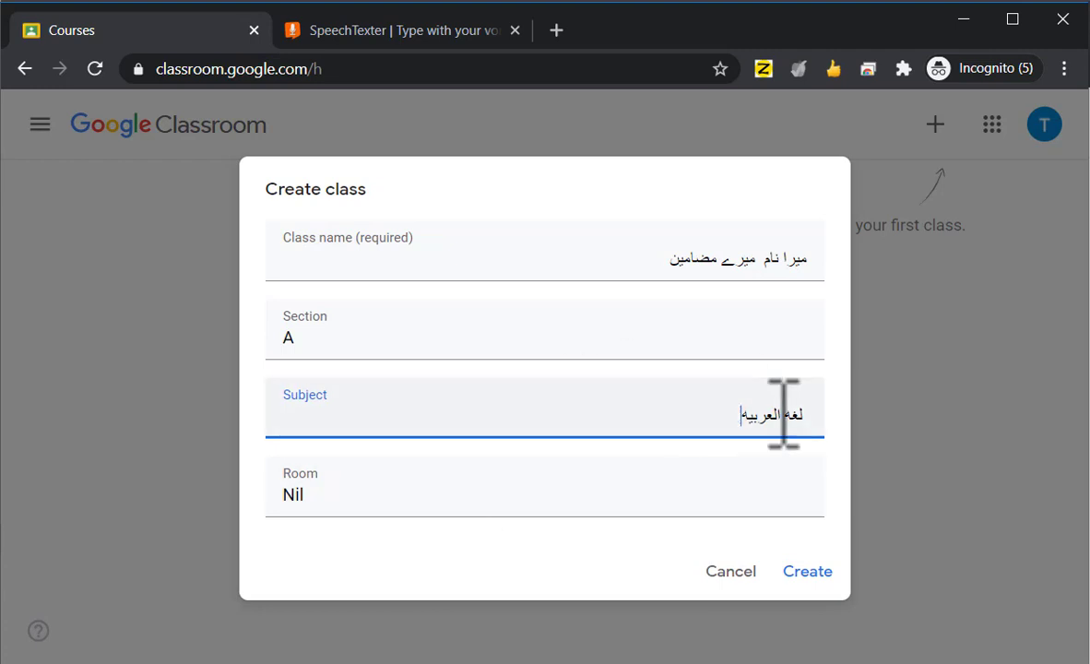
Create the class with the entered details and dismiss the notice about inviting students.
left_click(810, 572)
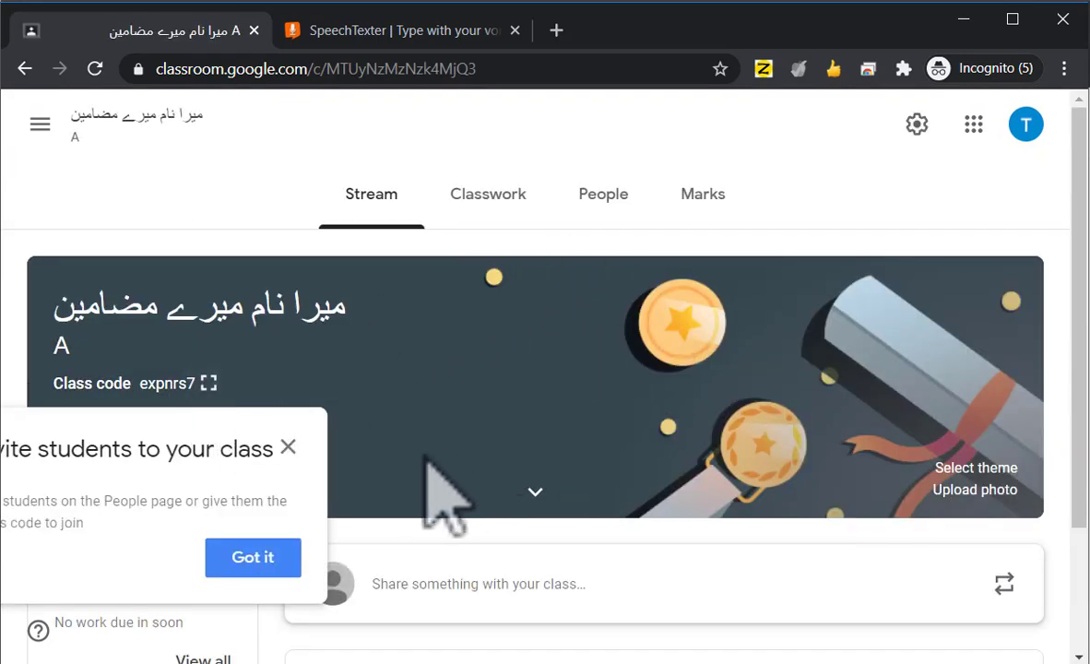
left_click_drag(194, 433, 327, 447)
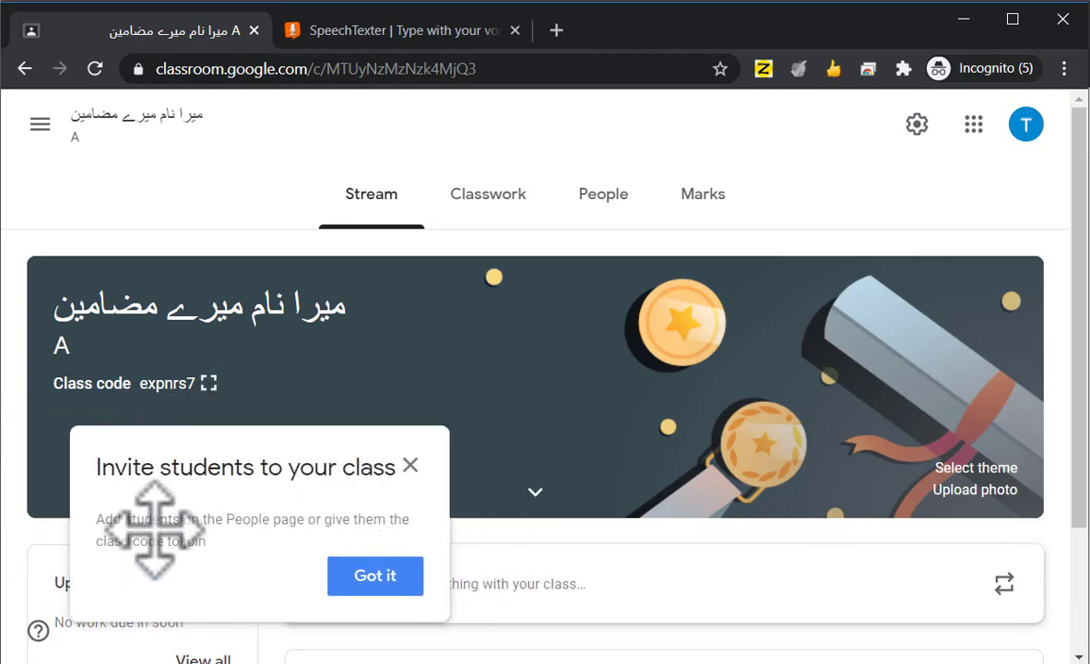
left_click(411, 466)
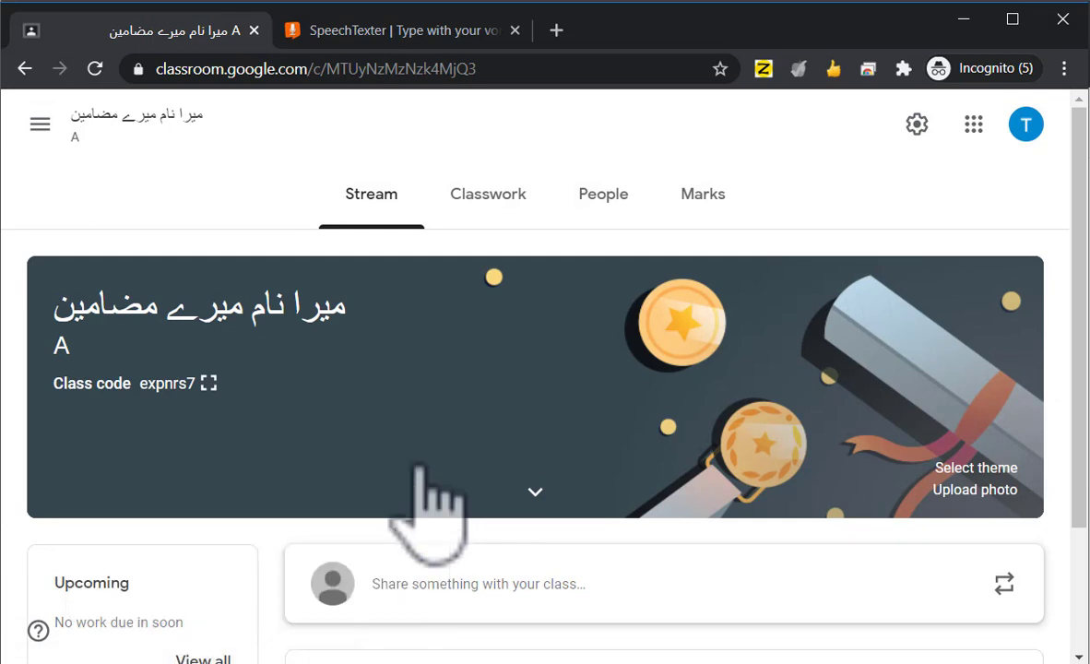
Go to the overview of all classes and show the options for joining or creating a class.
left_click(40, 125)
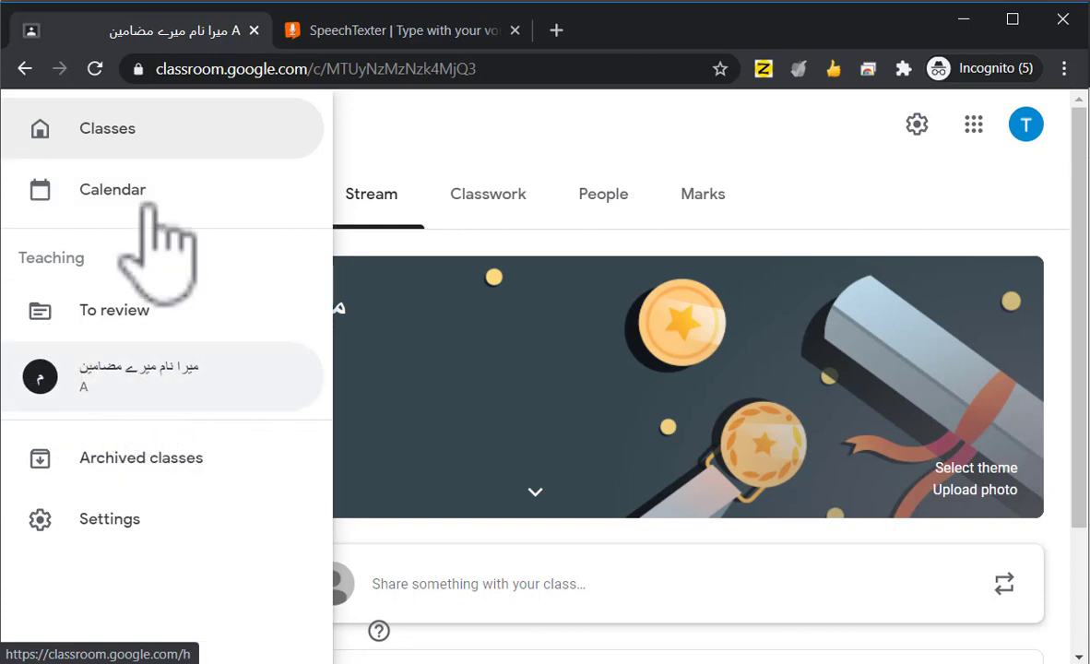
left_click(123, 144)
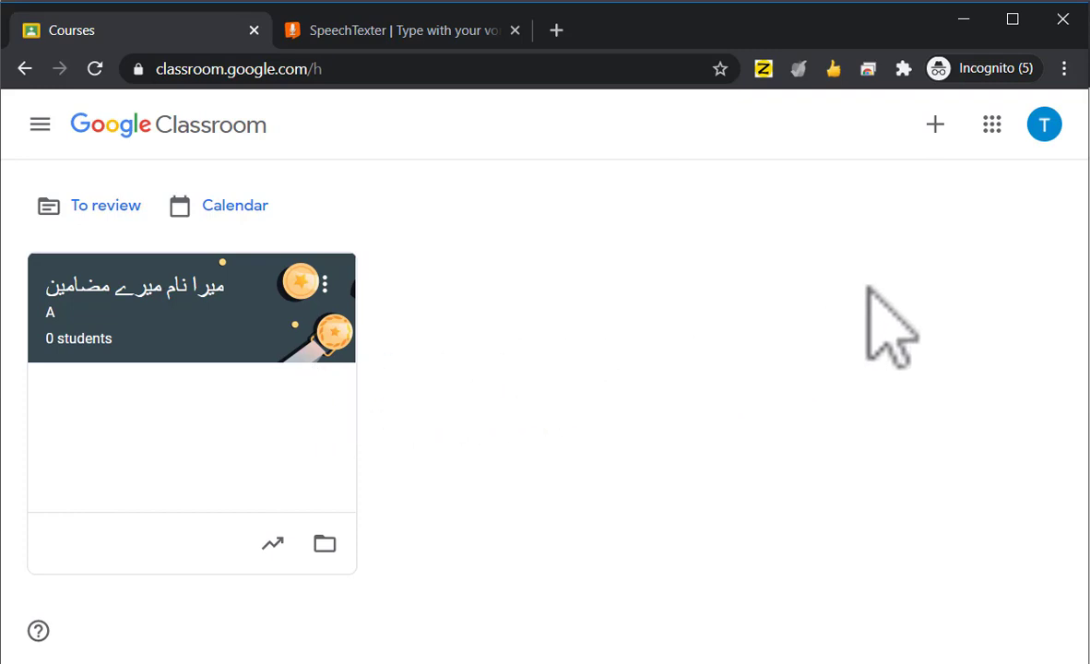
left_click(933, 123)
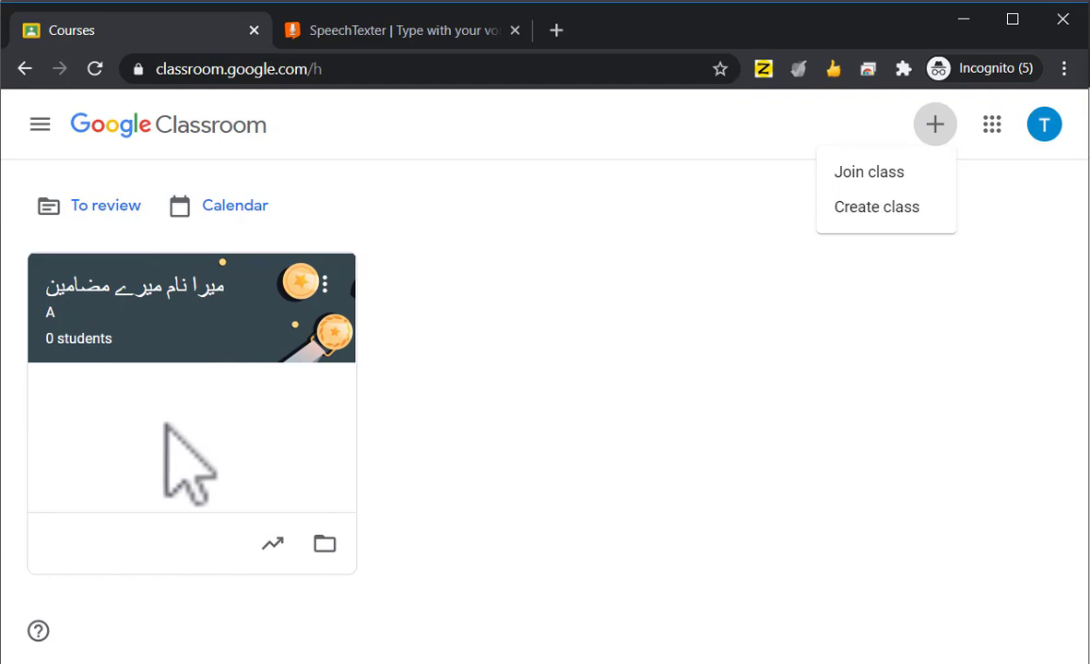
Open the class "میرا نام میرے مضامین" from the overview and bring up its class settings.
left_click(103, 286)
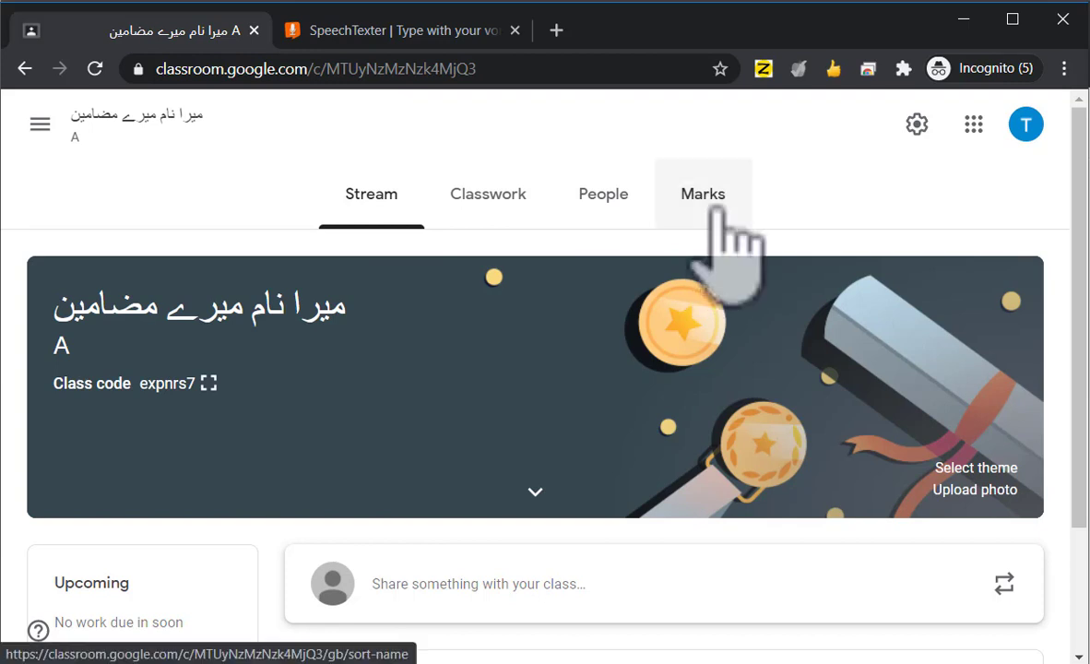
left_click(911, 138)
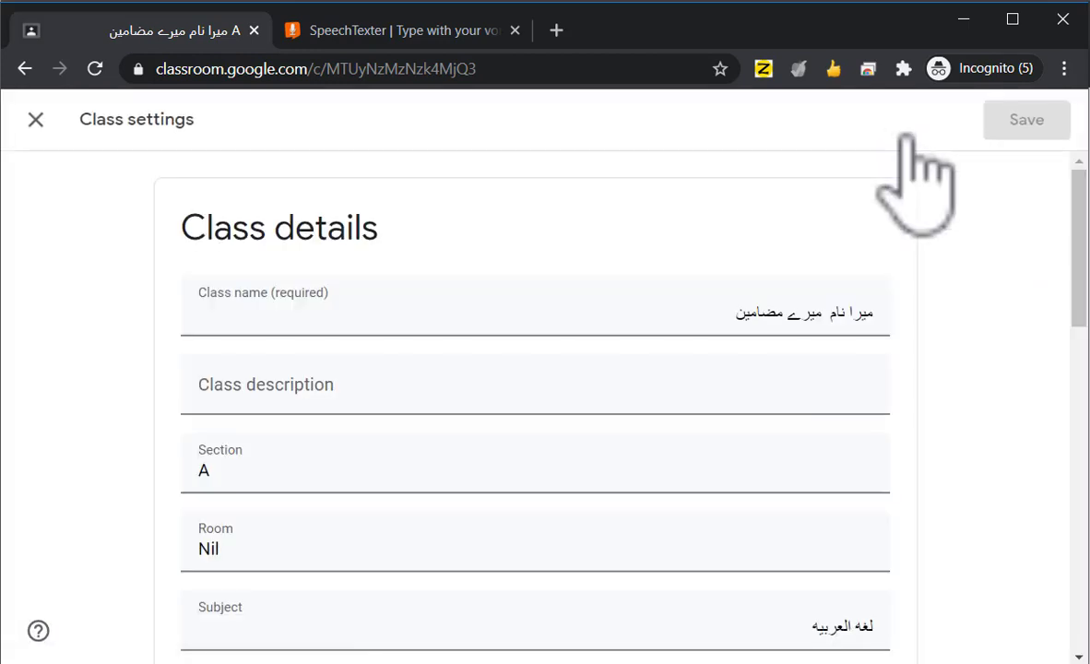